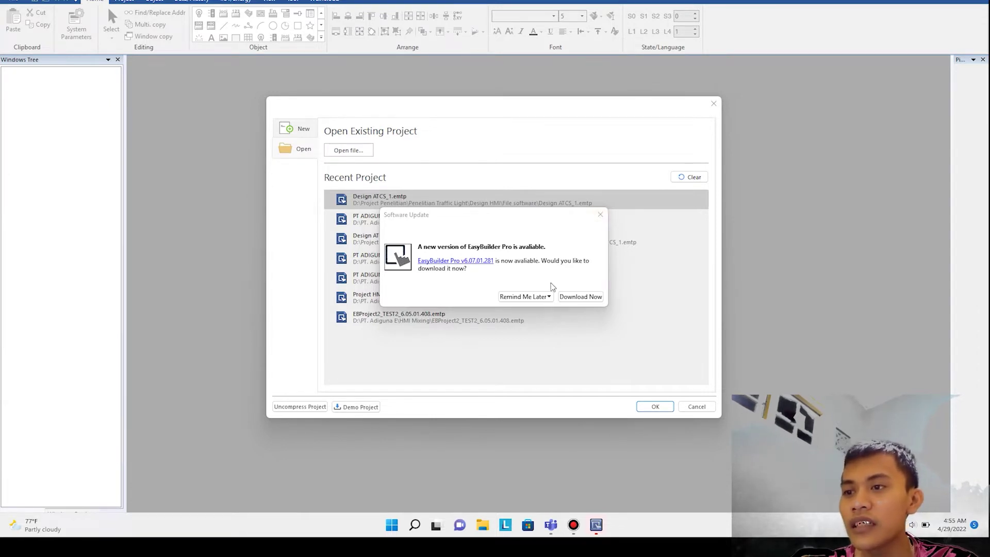
- Postpone the software update and create a new project for the MT8102iE in landscape orientation using the 1024x600 template
click(546, 296)
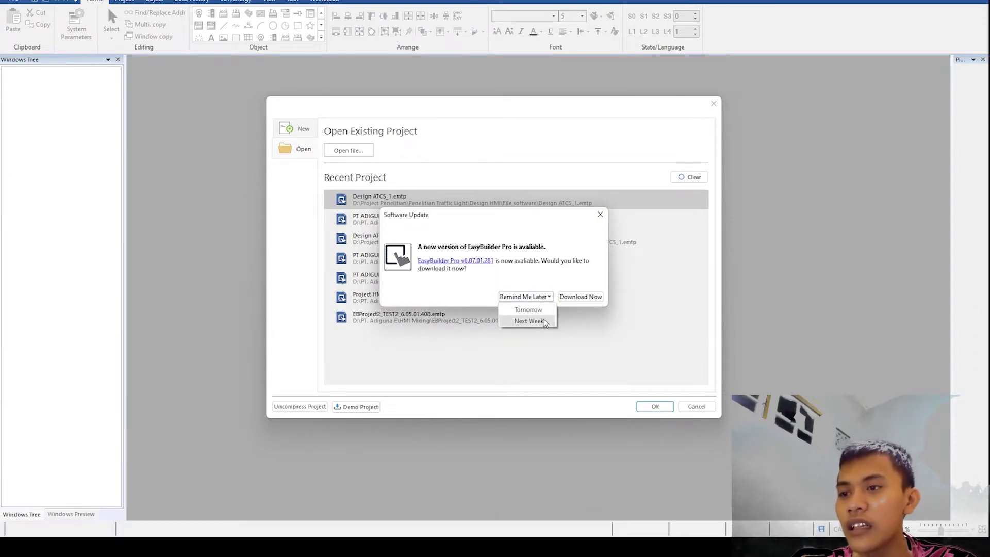
click(546, 310)
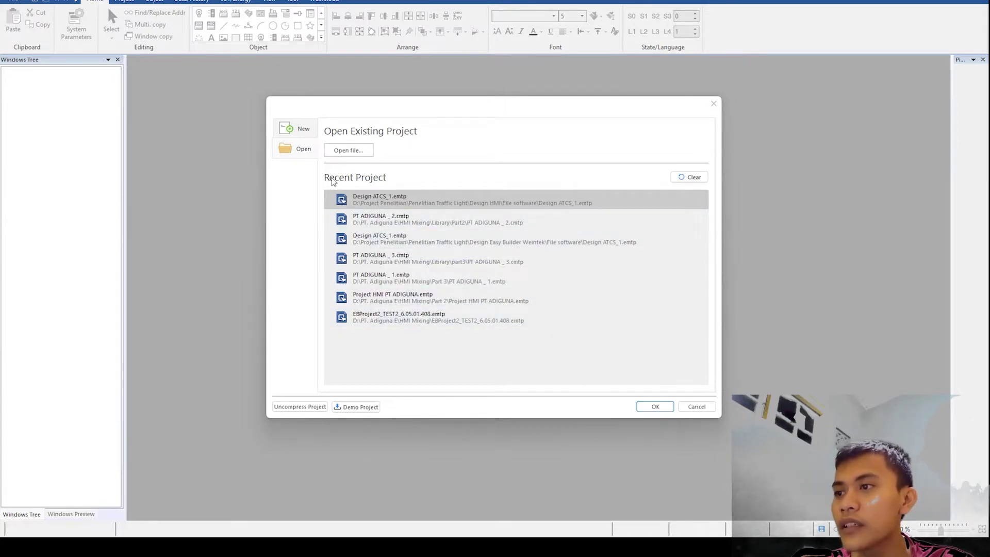
click(304, 133)
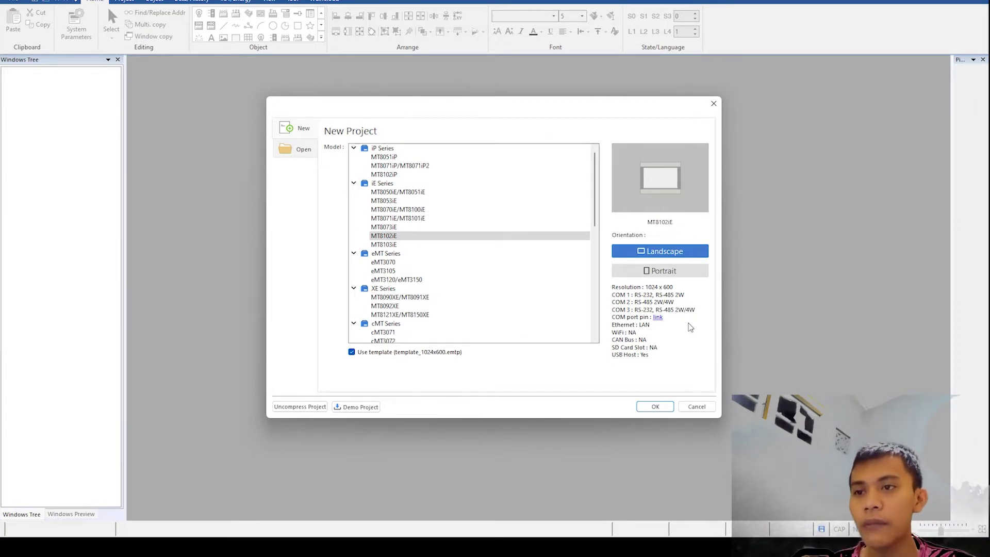
click(651, 407)
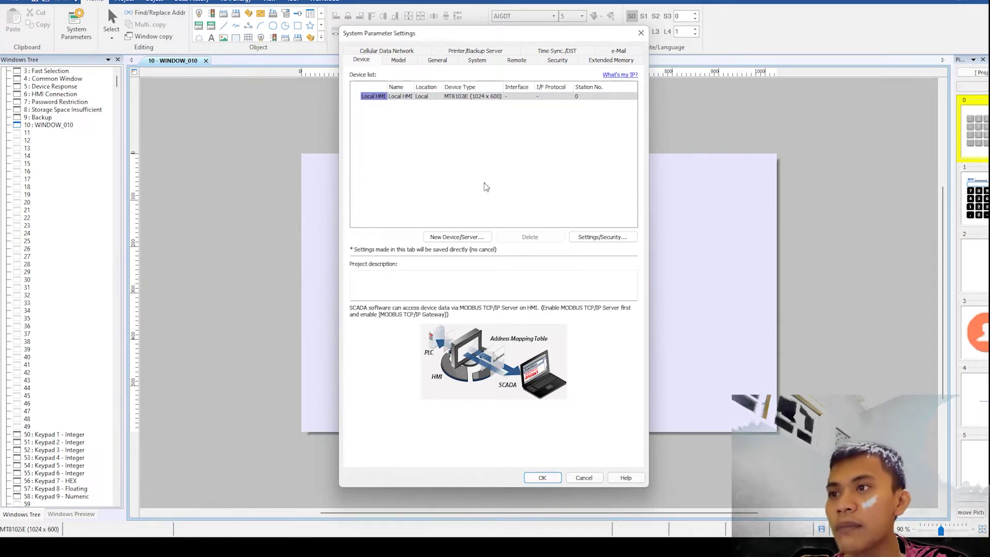
- Look through the model, general and system settings in the new project's system parameters
click(414, 60)
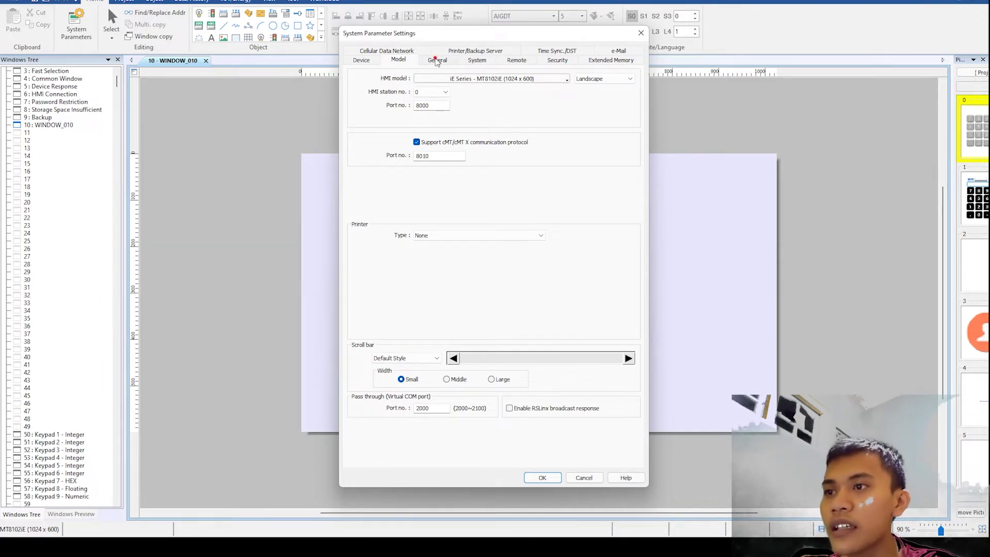
click(436, 60)
click(482, 61)
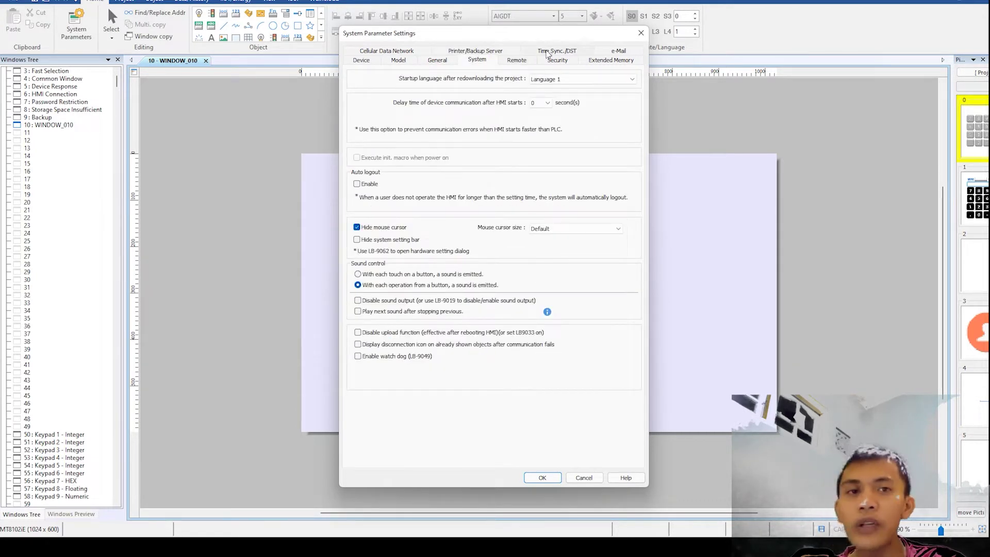
- Set the HMI time zone to (UTC+00:00) : GMT Standard Time and apply the system parameter settings
click(547, 52)
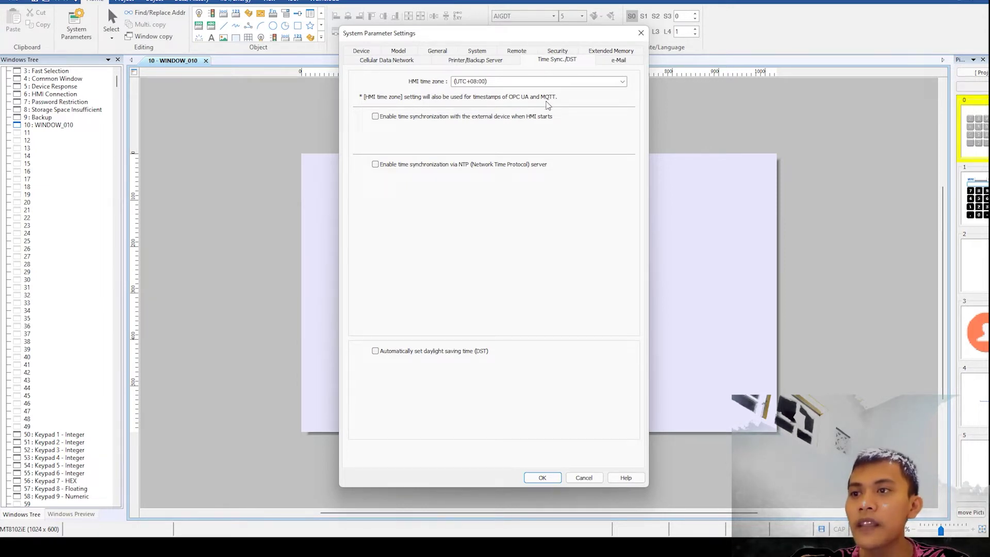
click(534, 82)
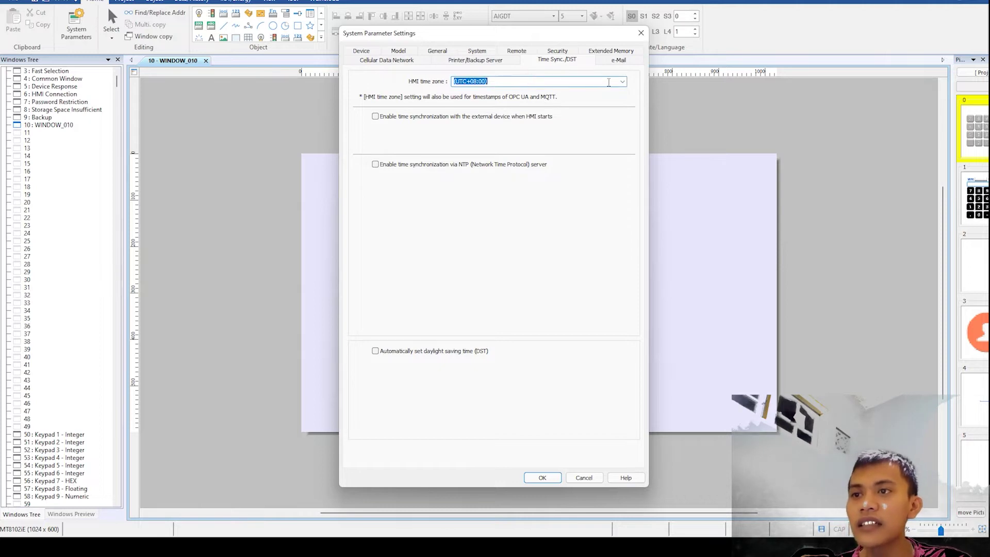
click(622, 81)
scroll(538, 141, up, 5)
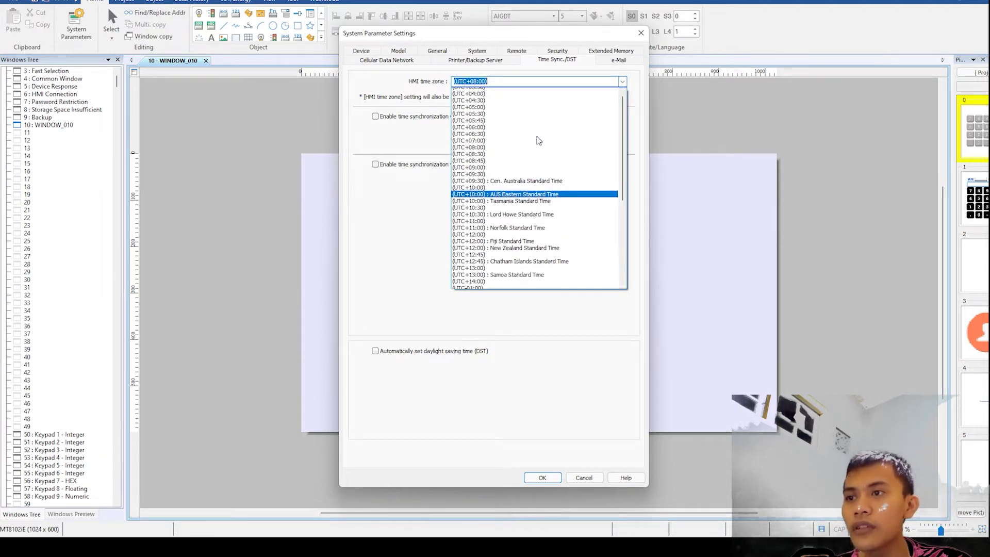
click(513, 85)
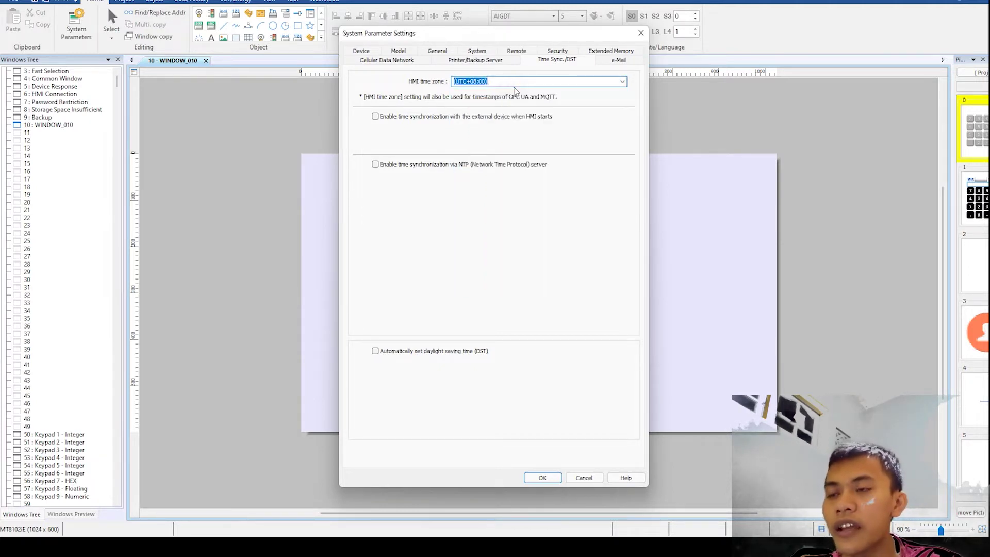
click(617, 86)
scroll(583, 108, up, 5)
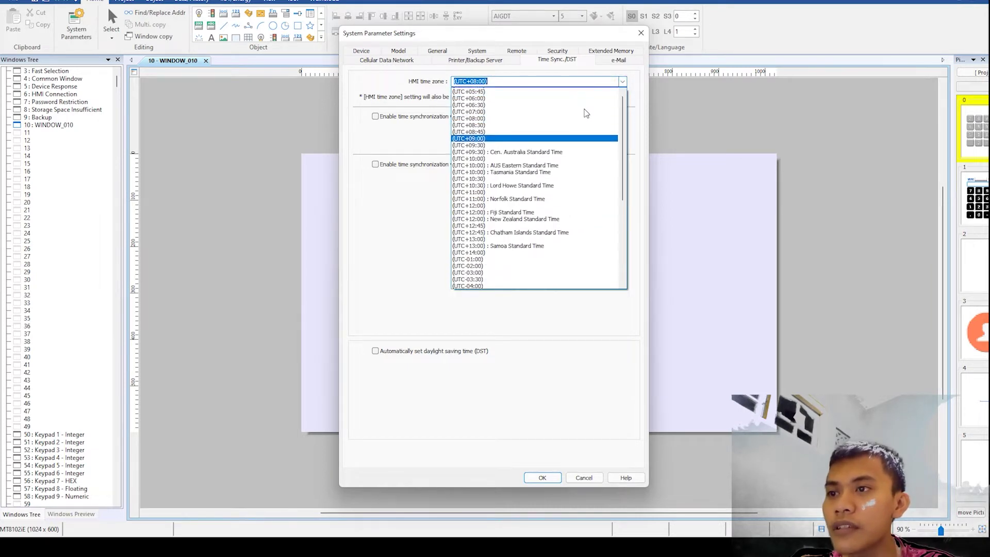
click(554, 91)
click(601, 117)
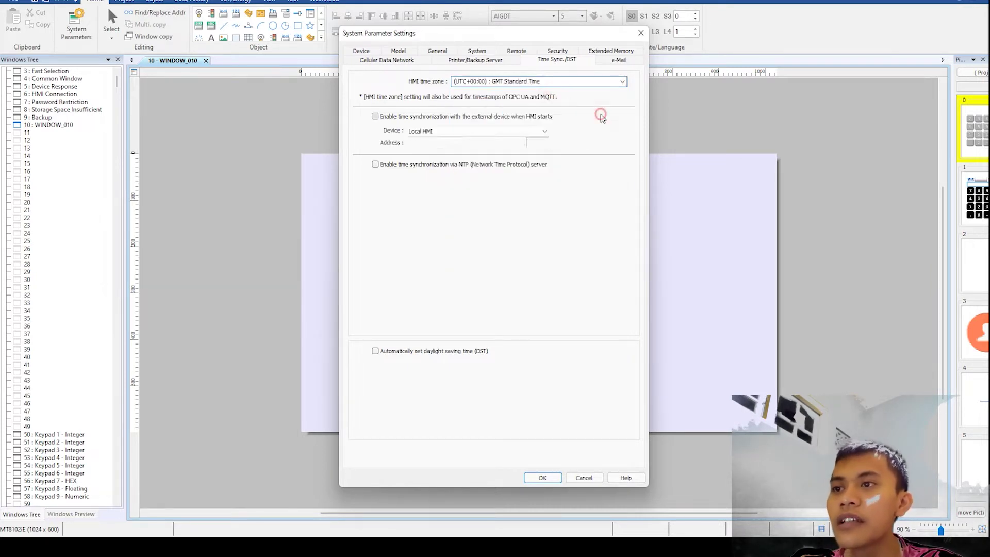
click(601, 117)
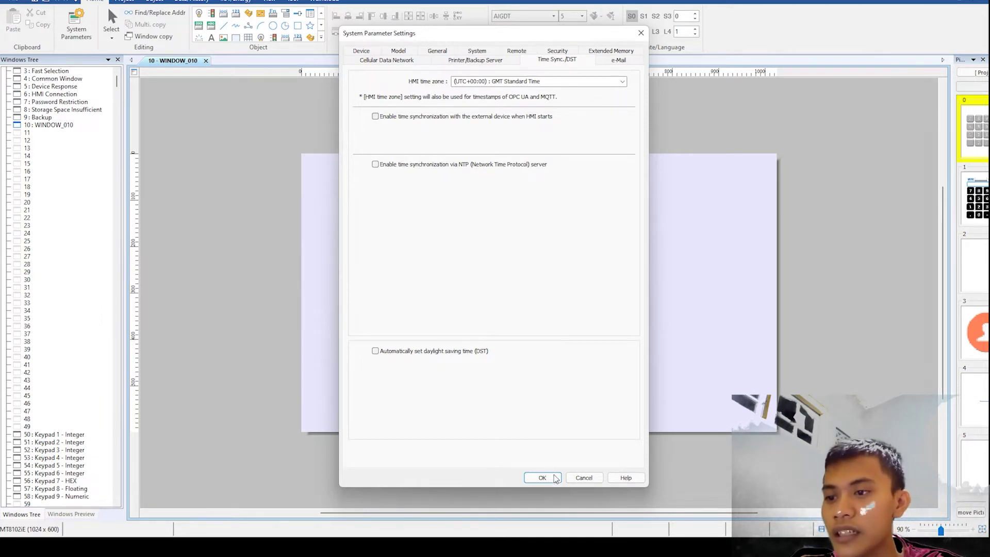
click(543, 477)
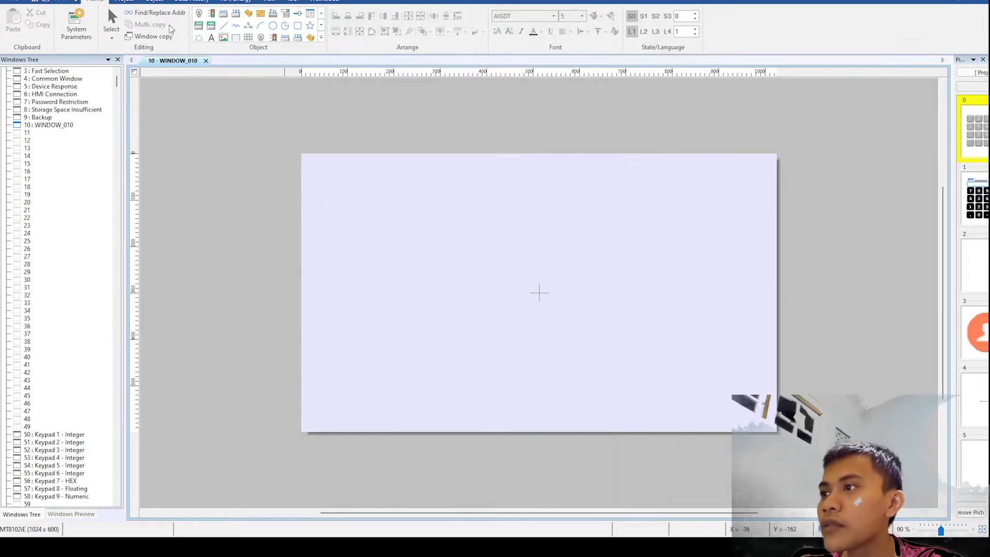
scroll(107, 6, down, 1)
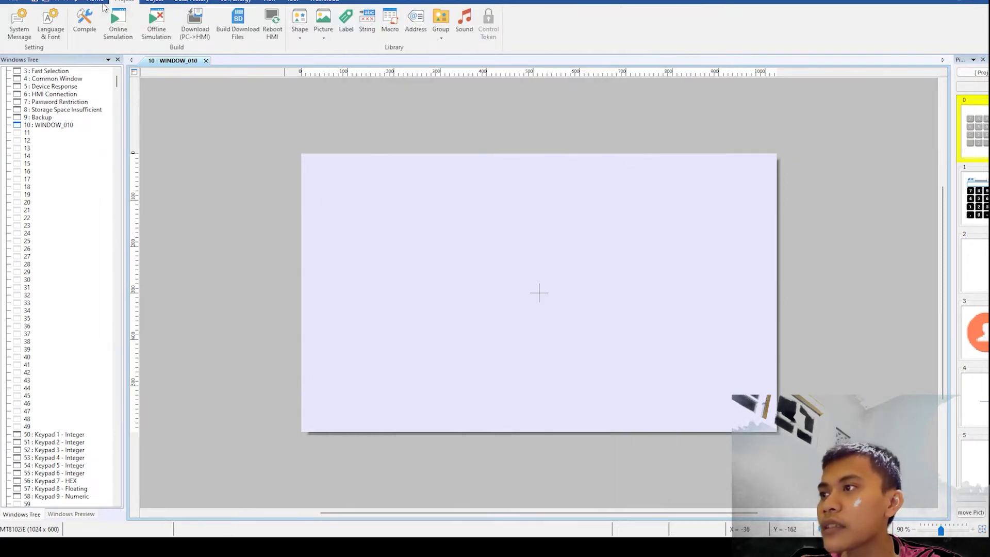
click(100, 4)
click(124, 3)
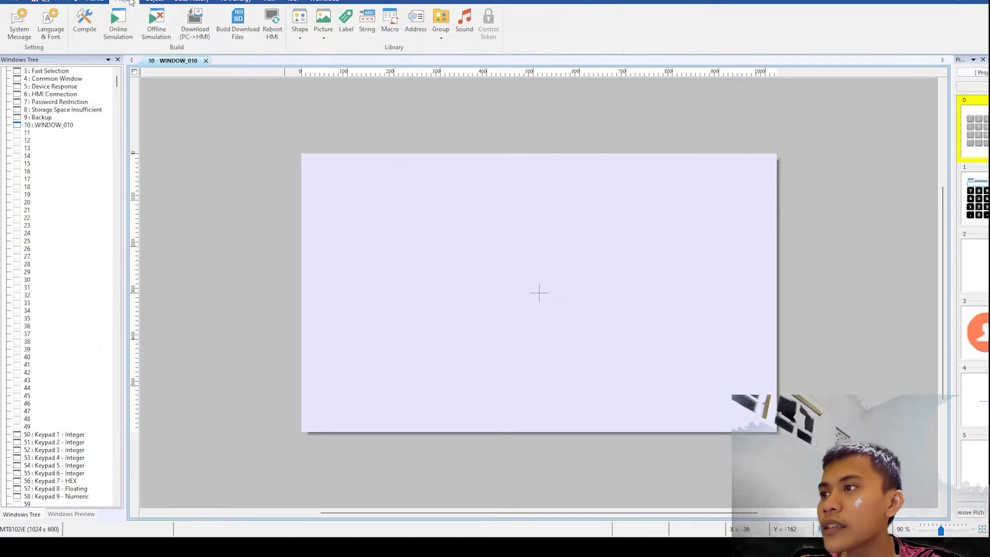
- Start a new numeric object and examine its device choices and address tag settings without adding a tag
click(149, 3)
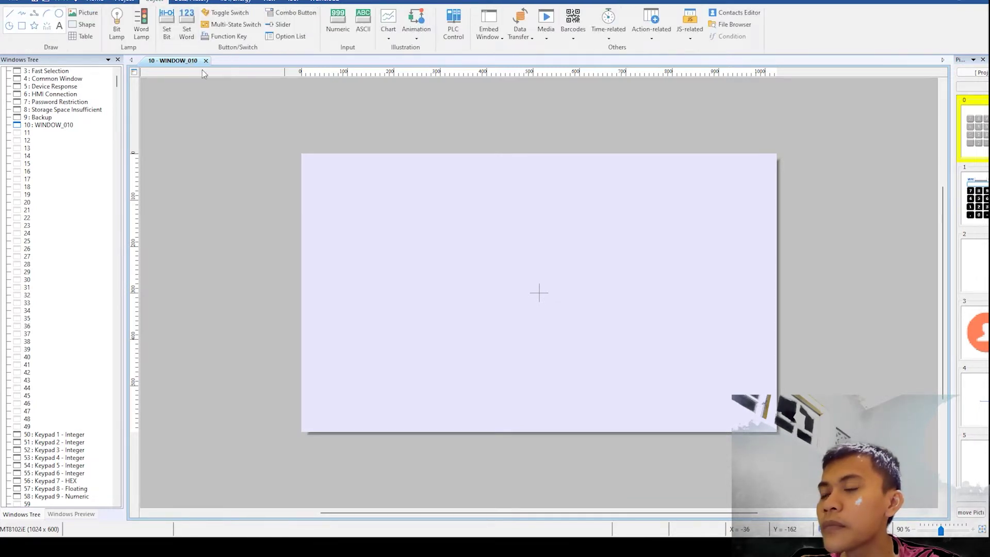
click(348, 24)
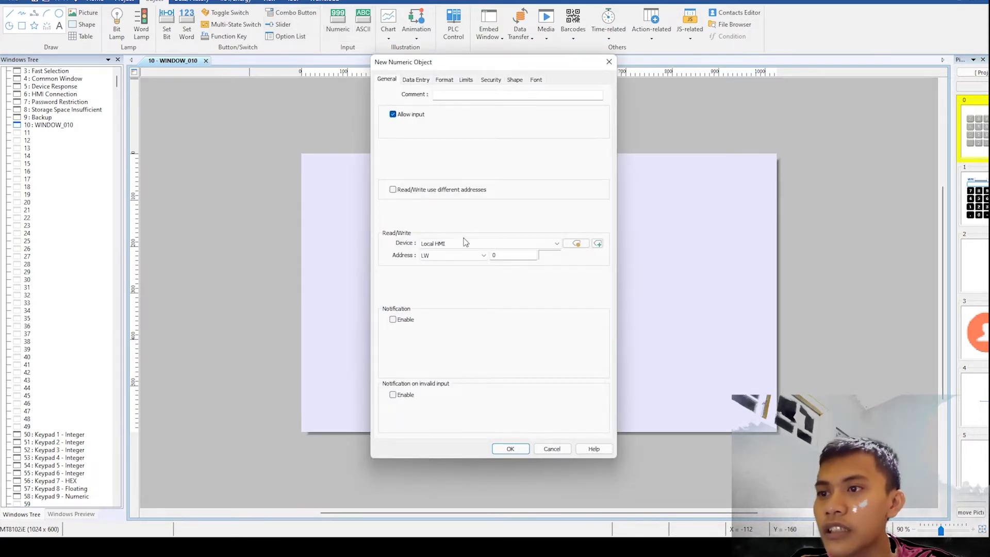
click(557, 244)
click(557, 252)
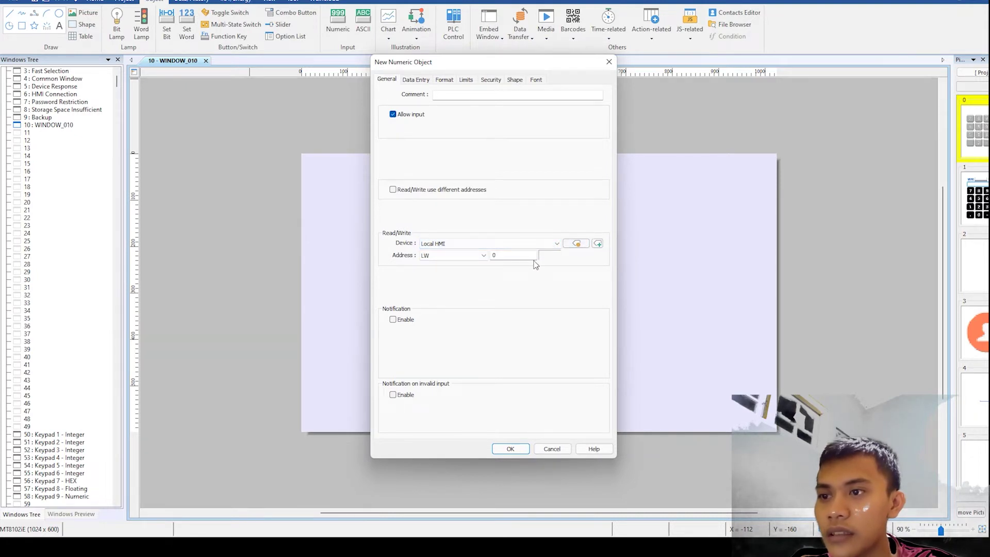
click(597, 243)
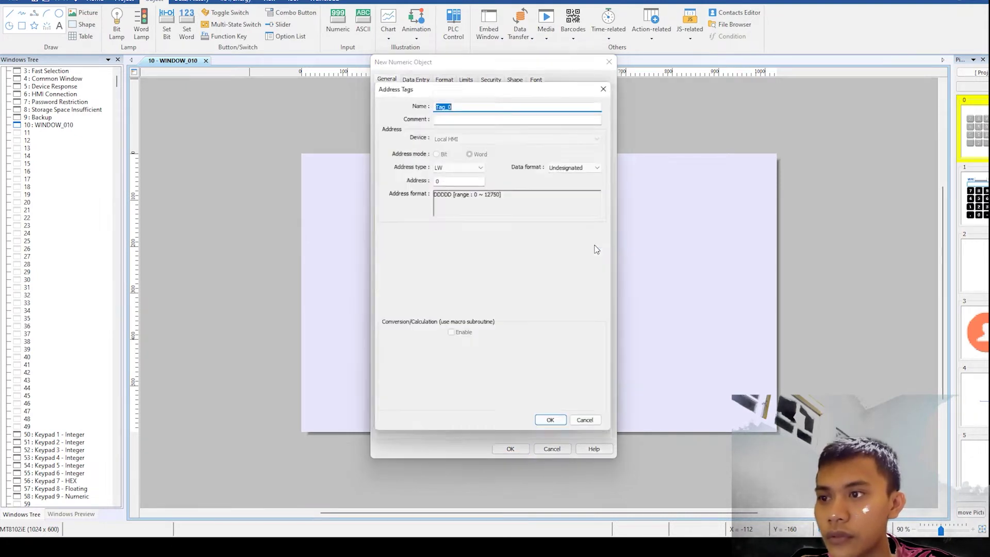
click(608, 84)
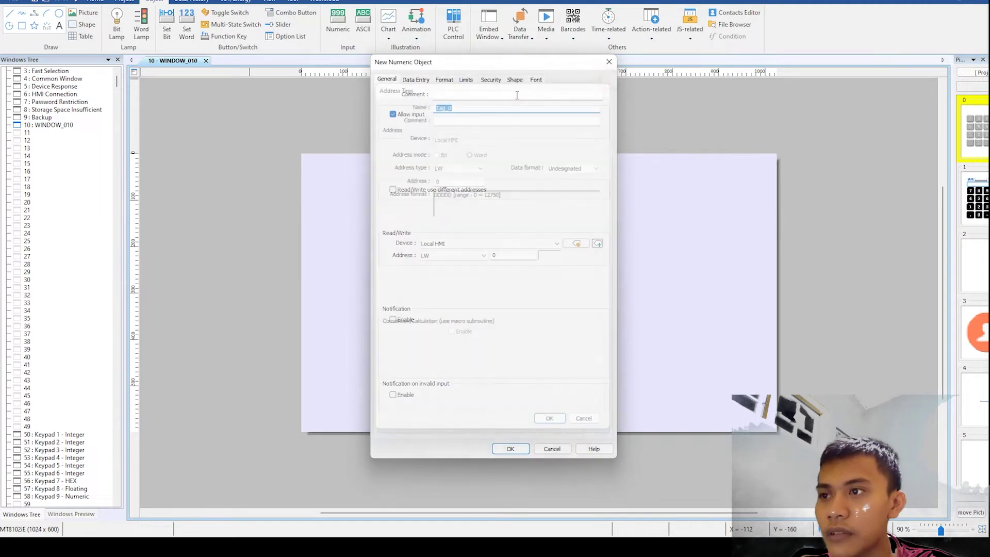
- Examine the numeric object's data entry, format, limits, security, shape and font settings
click(415, 80)
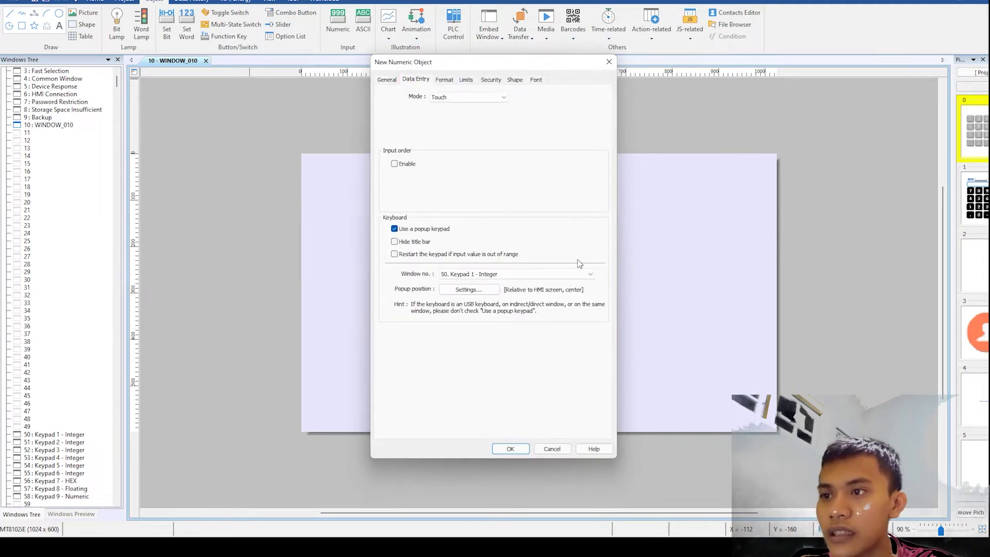
click(387, 80)
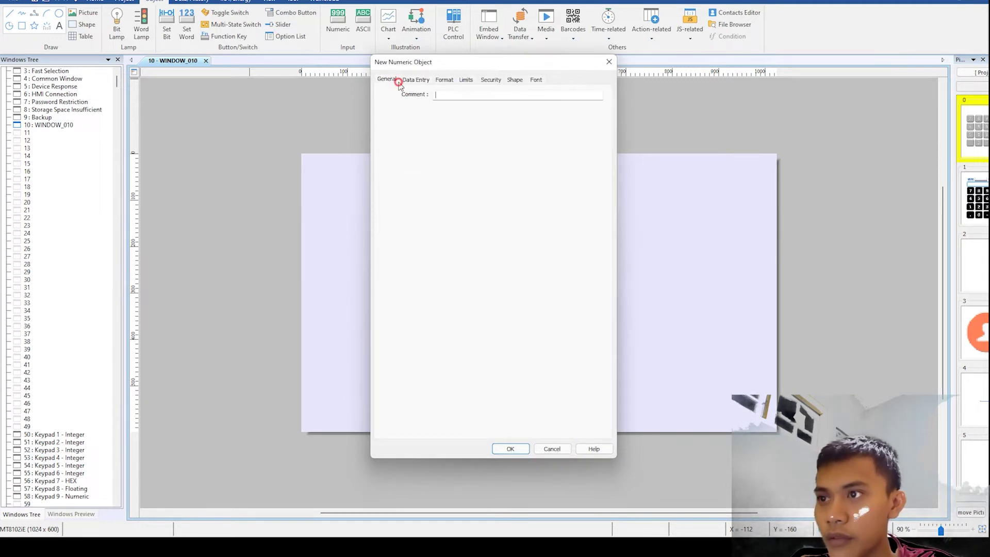
click(445, 79)
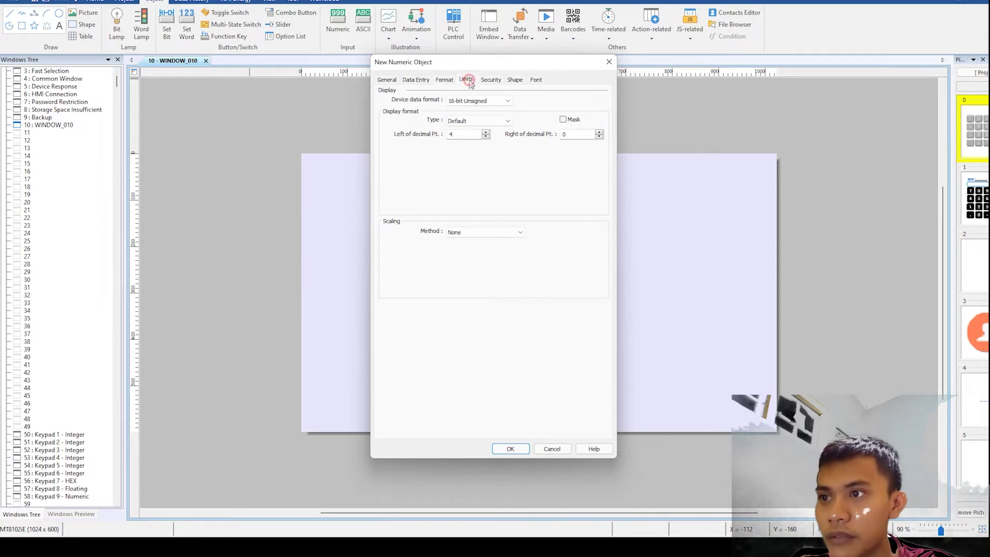
click(465, 80)
click(493, 80)
click(514, 80)
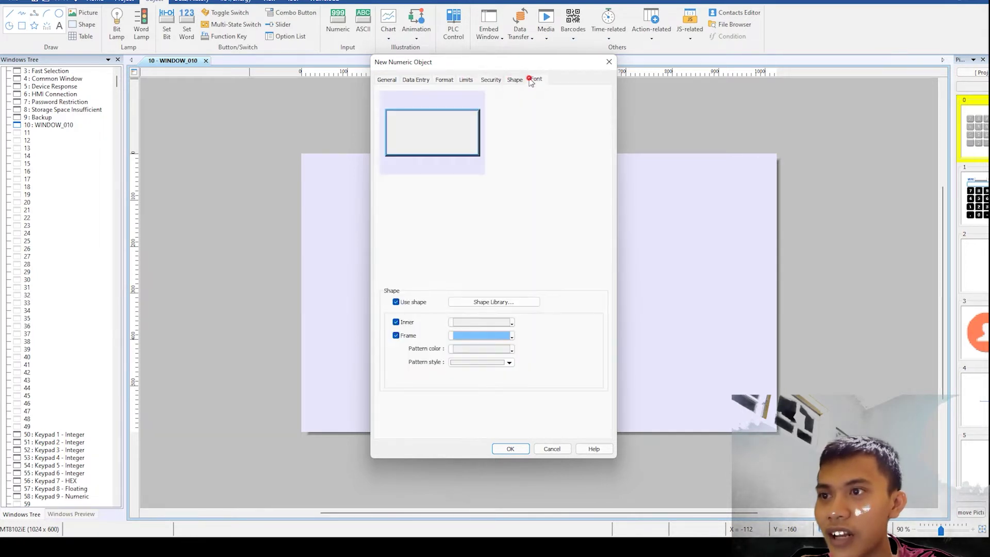
click(536, 79)
- Recheck the numeric object's data entry and general address settings, and close it without placing the object
click(416, 80)
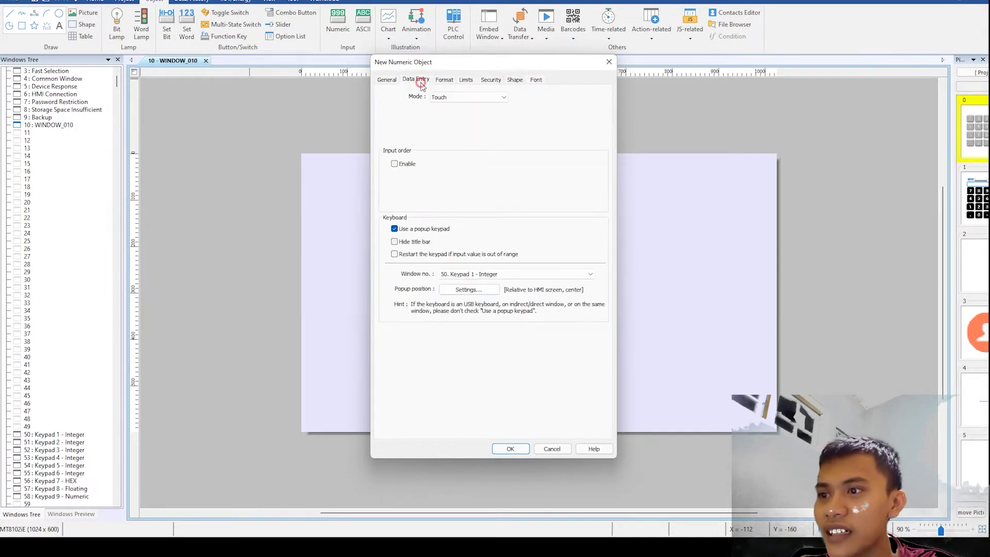
click(391, 79)
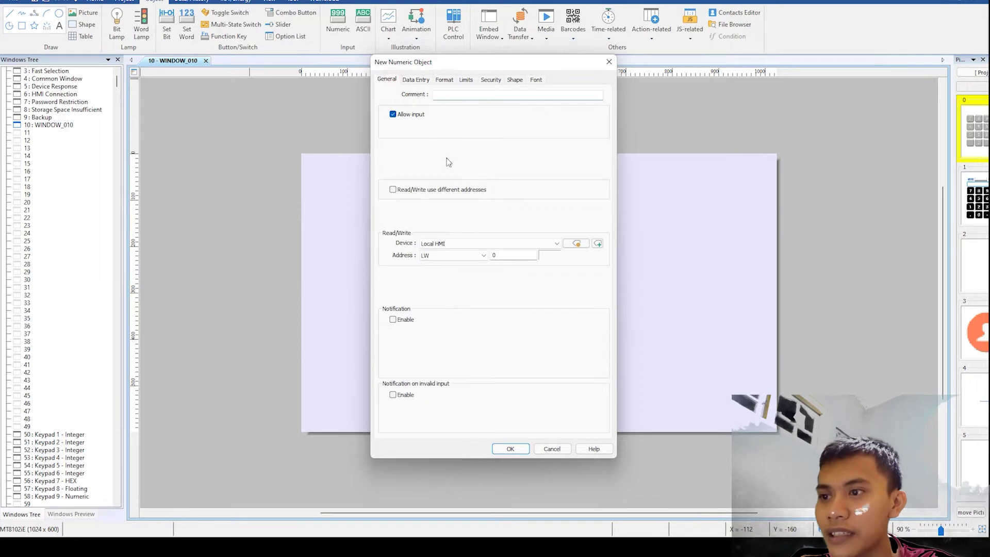
click(484, 256)
click(483, 255)
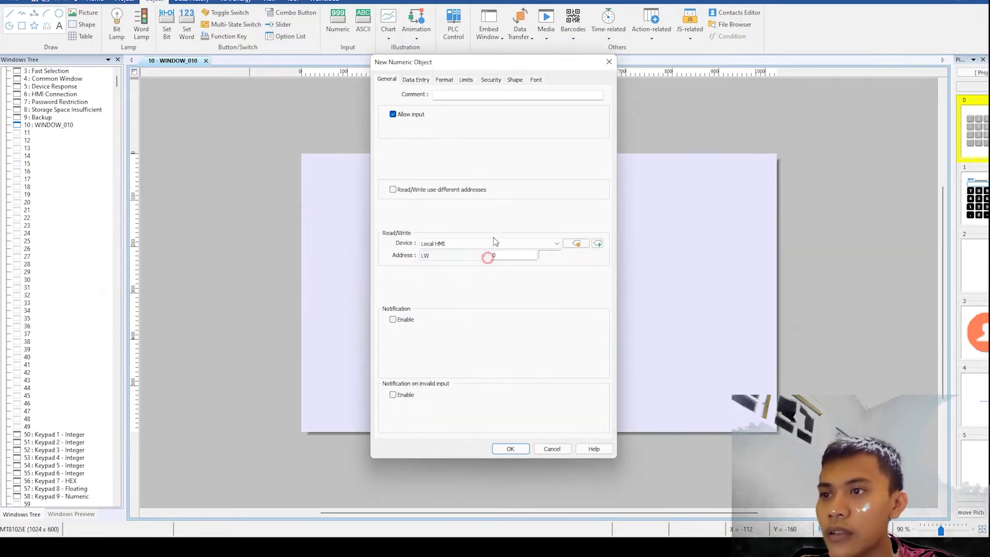
click(609, 62)
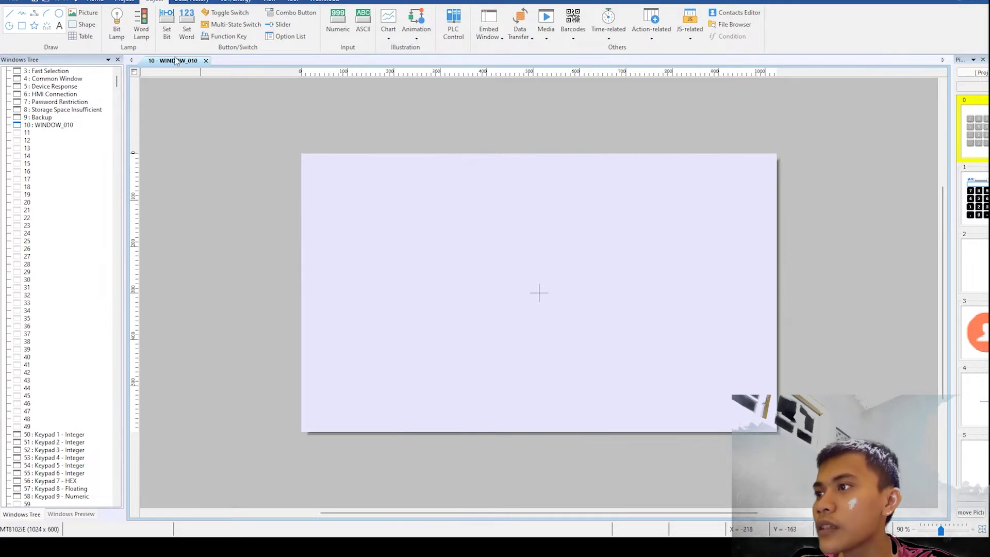
- Start a new Set Word object and examine its device, address type and address tag settings without adding a tag
click(187, 21)
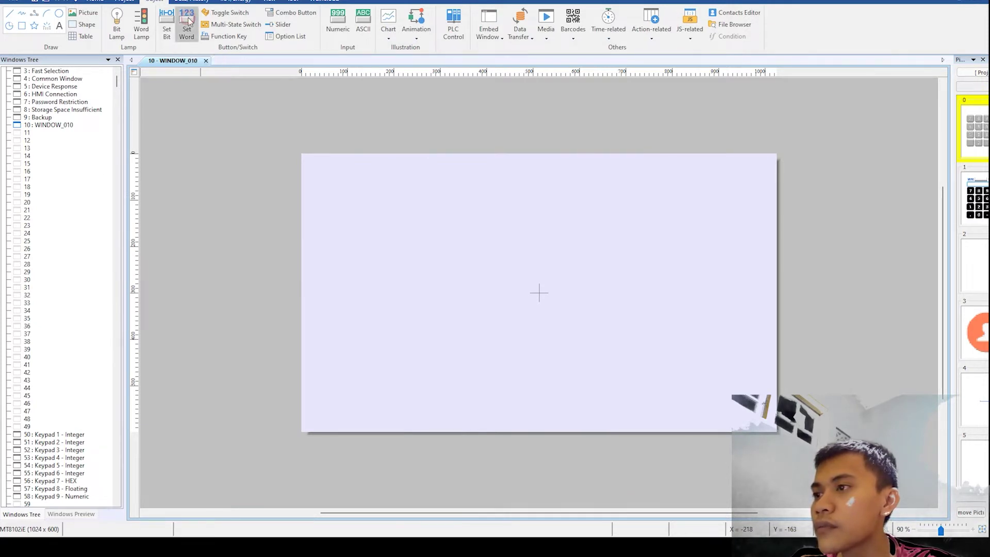
click(378, 203)
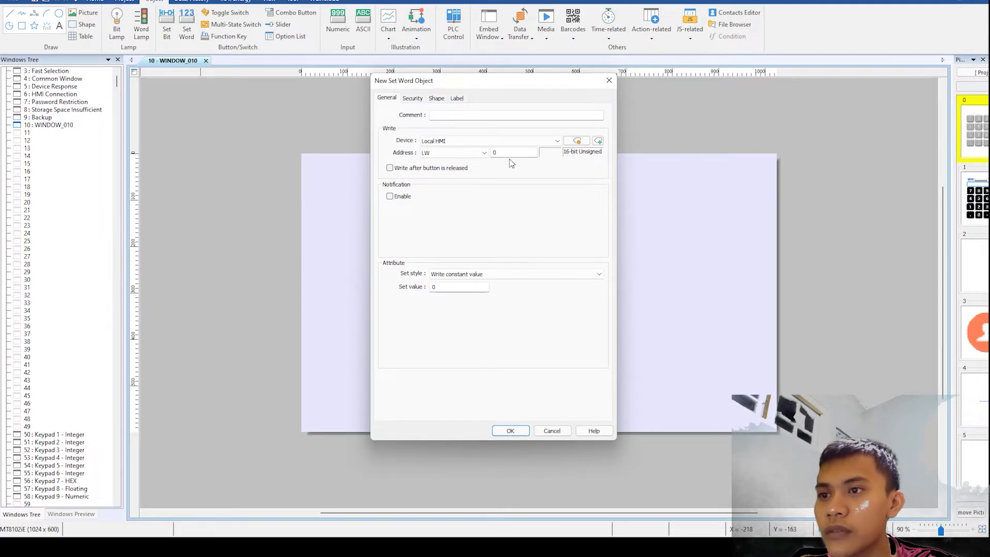
click(557, 141)
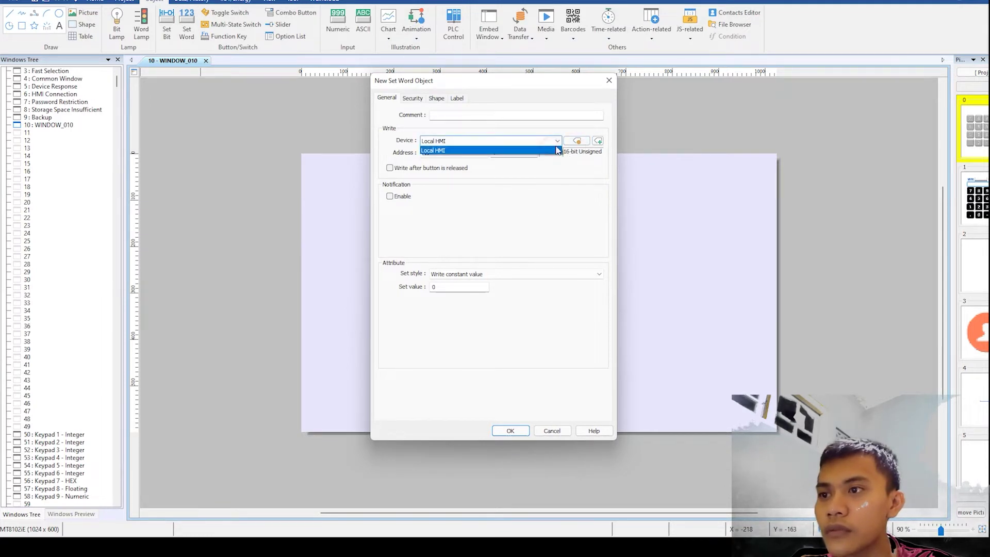
click(514, 149)
click(484, 153)
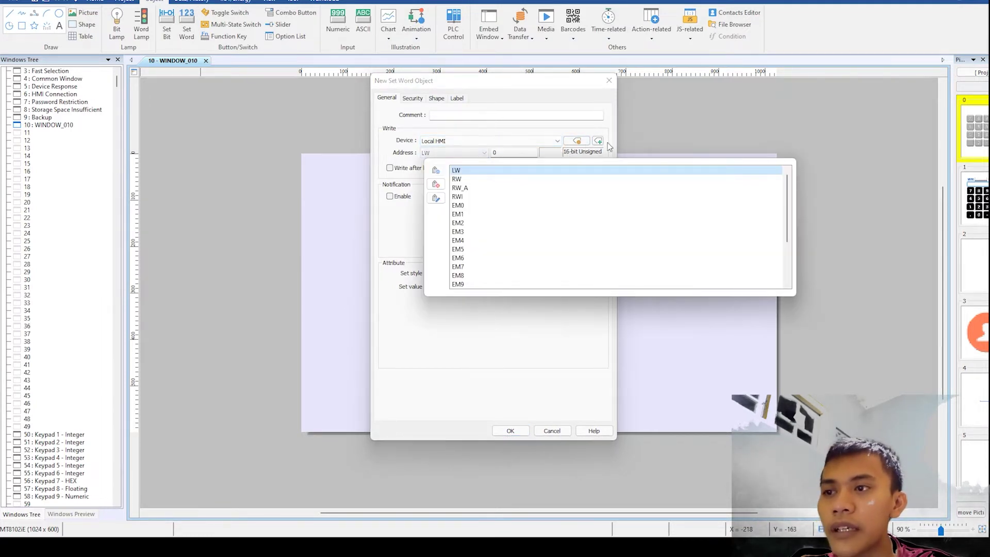
click(598, 141)
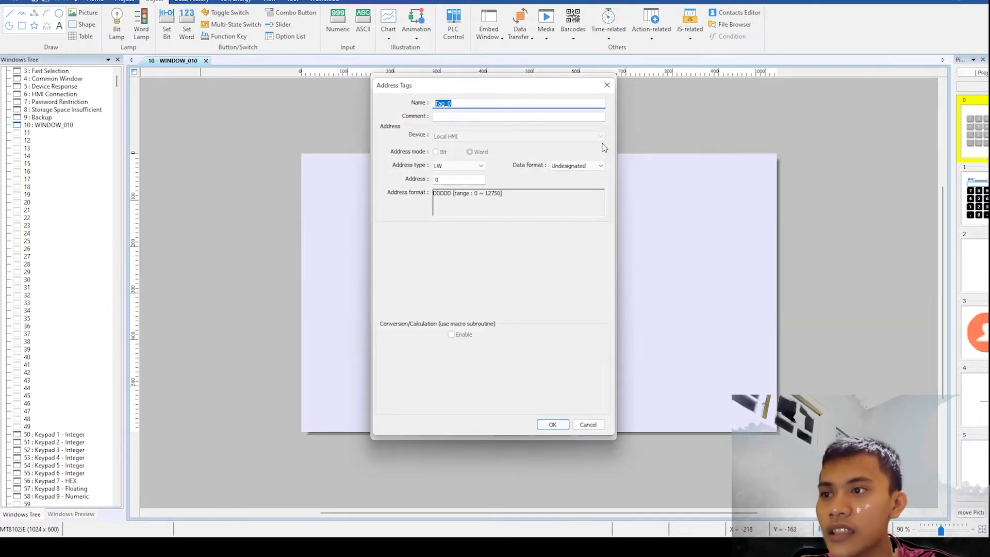
click(607, 85)
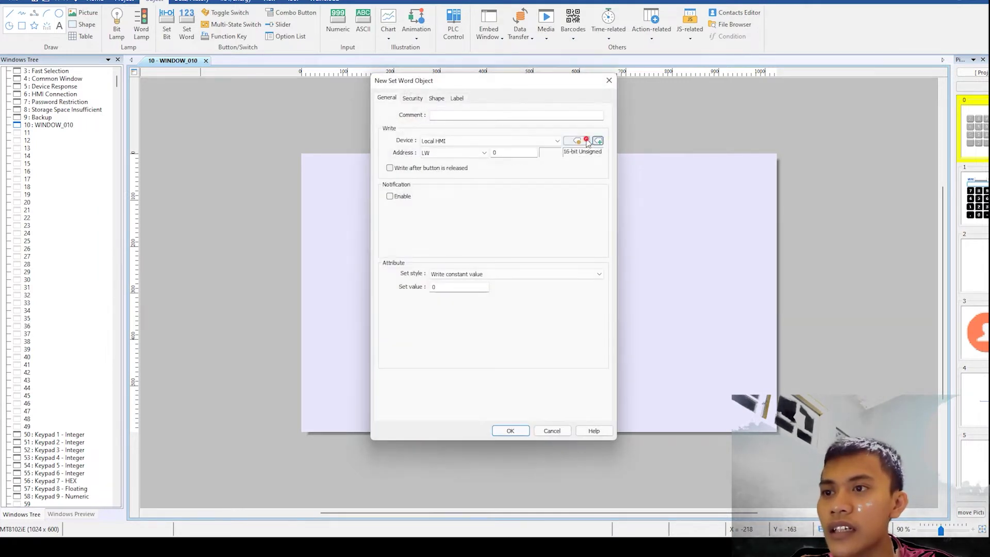
- Examine the LW system tags available for the Set Word object's write address, and close the object without placing it
click(586, 141)
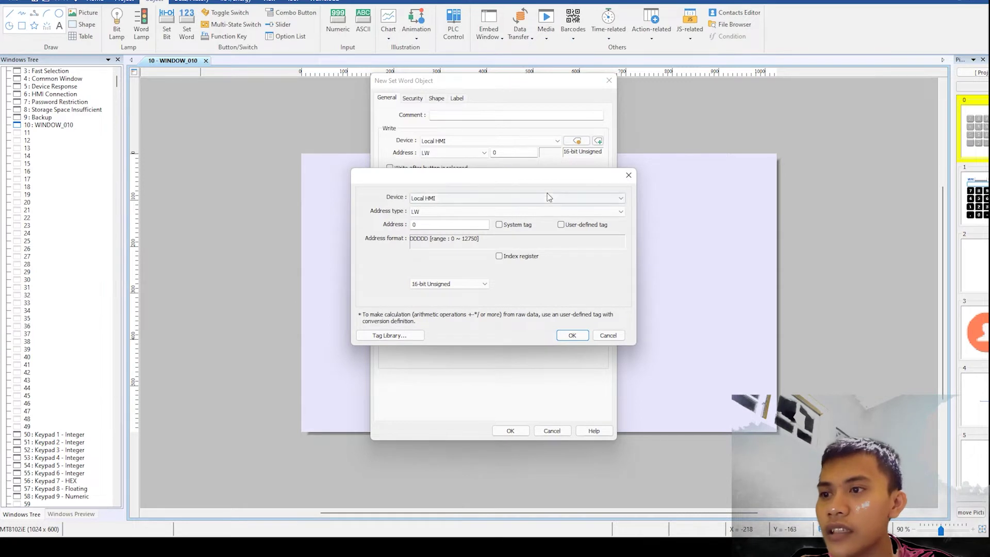
click(514, 228)
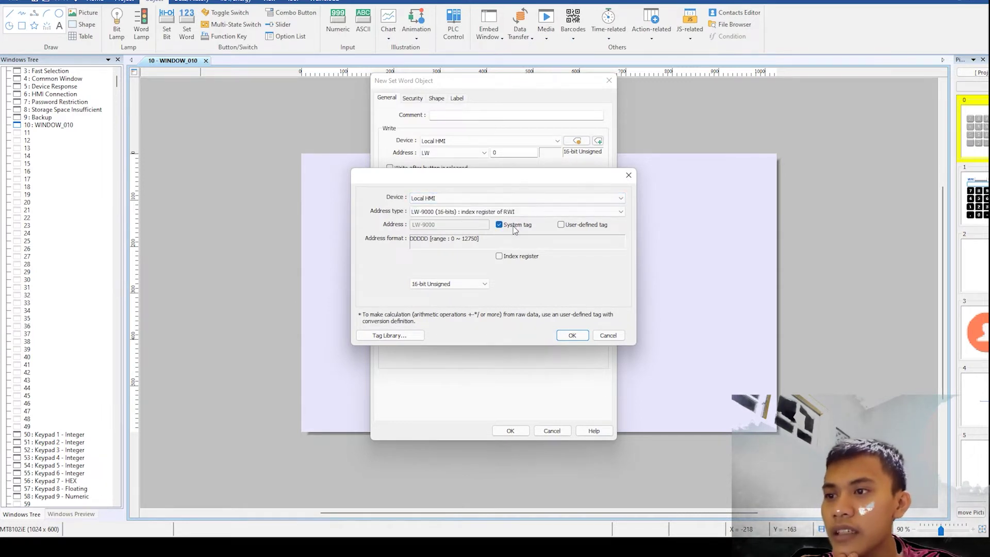
click(621, 212)
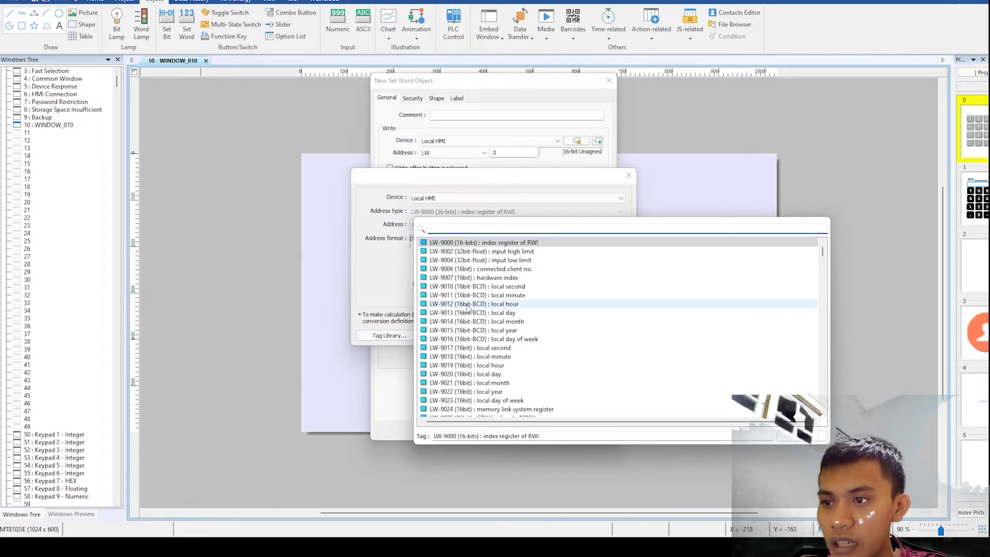
scroll(467, 308, down, 1)
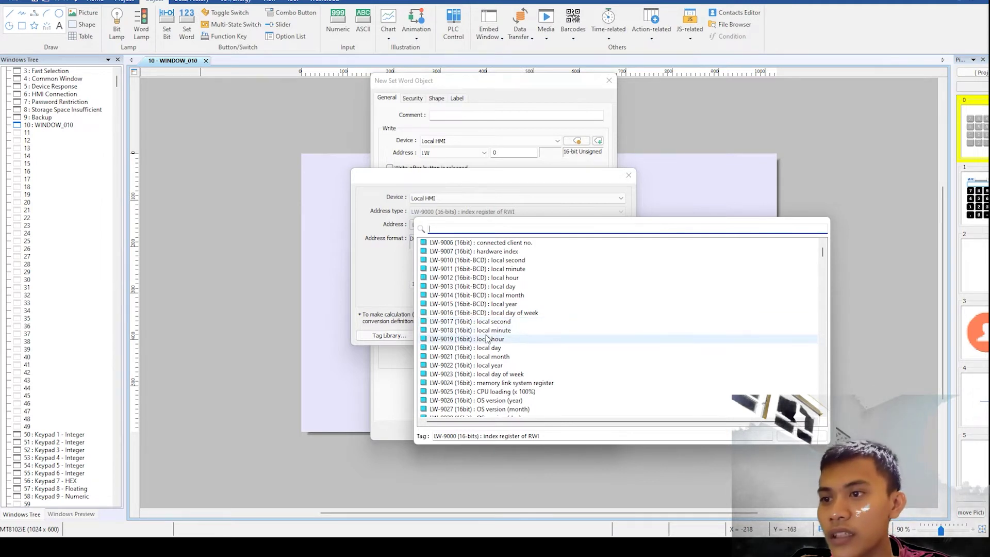
scroll(488, 336, down, 1)
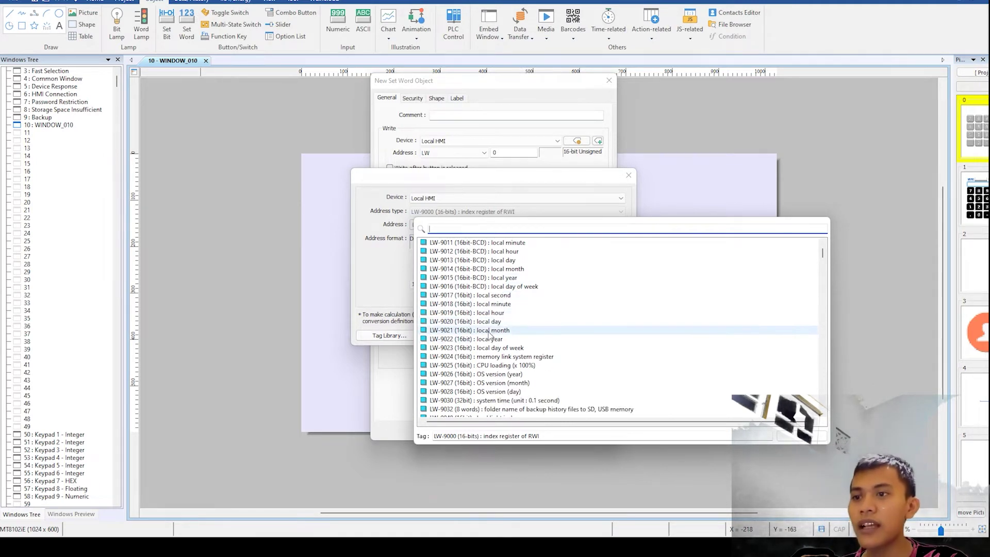
scroll(489, 335, down, 1)
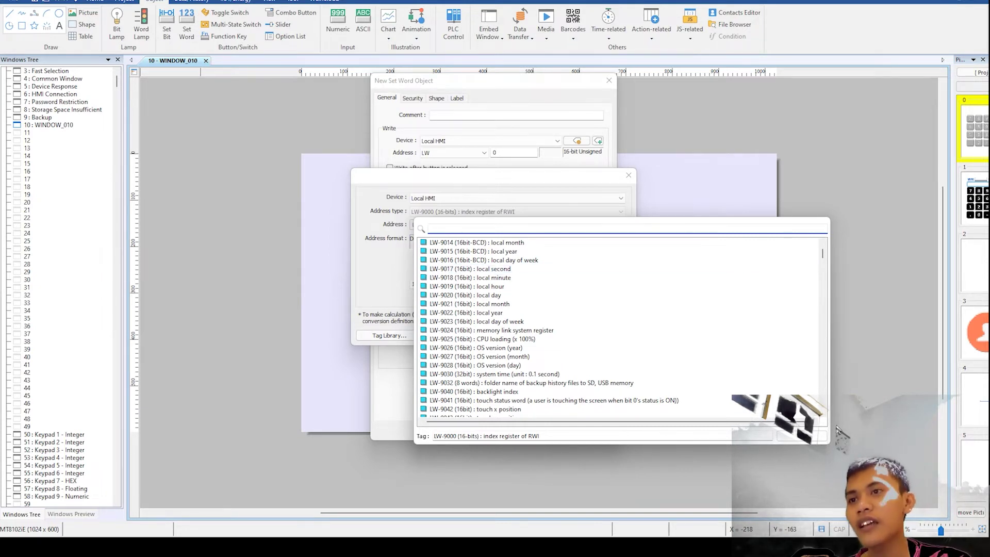
click(794, 440)
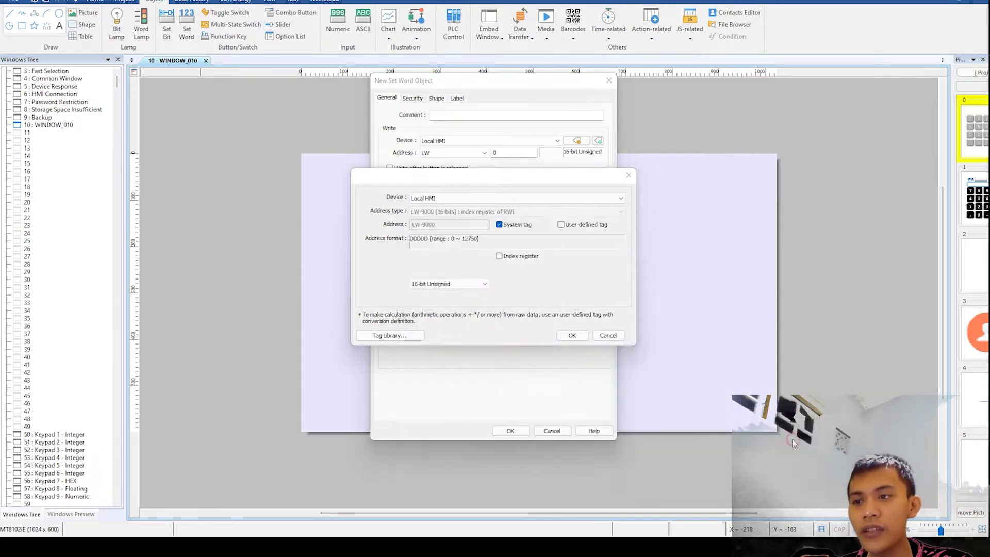
click(614, 337)
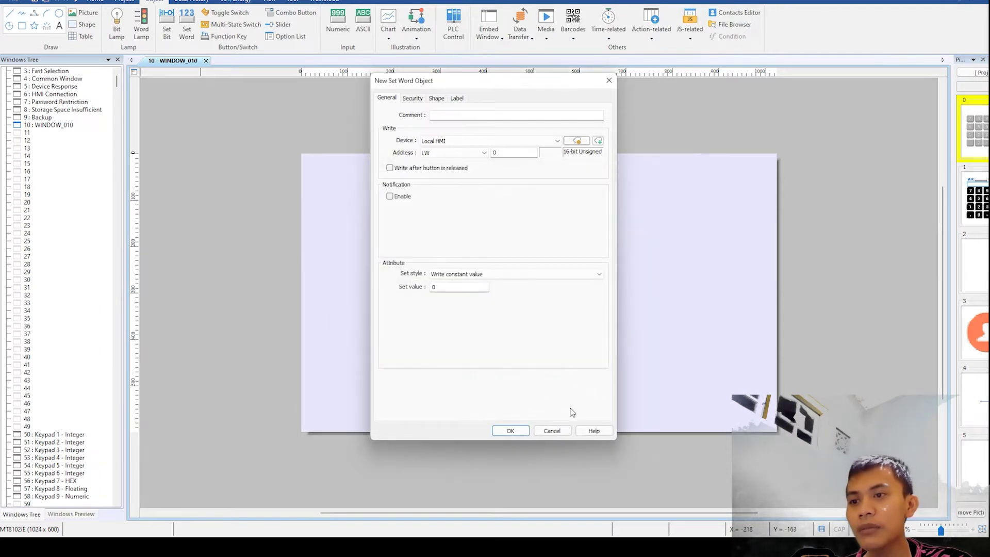
click(609, 81)
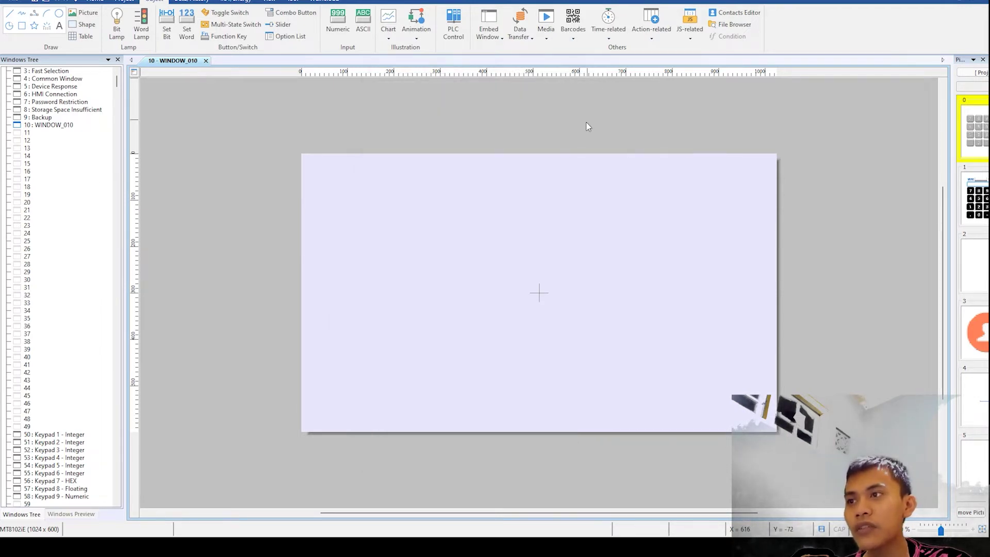
- Start a new Date/Time object with its date display disabled, and examine the day-of-week labels
click(606, 34)
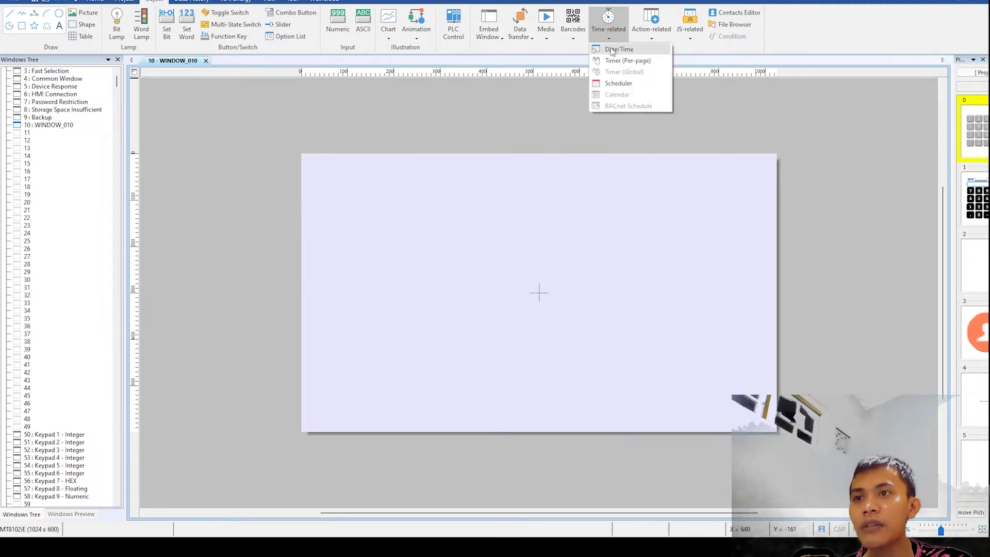
click(612, 50)
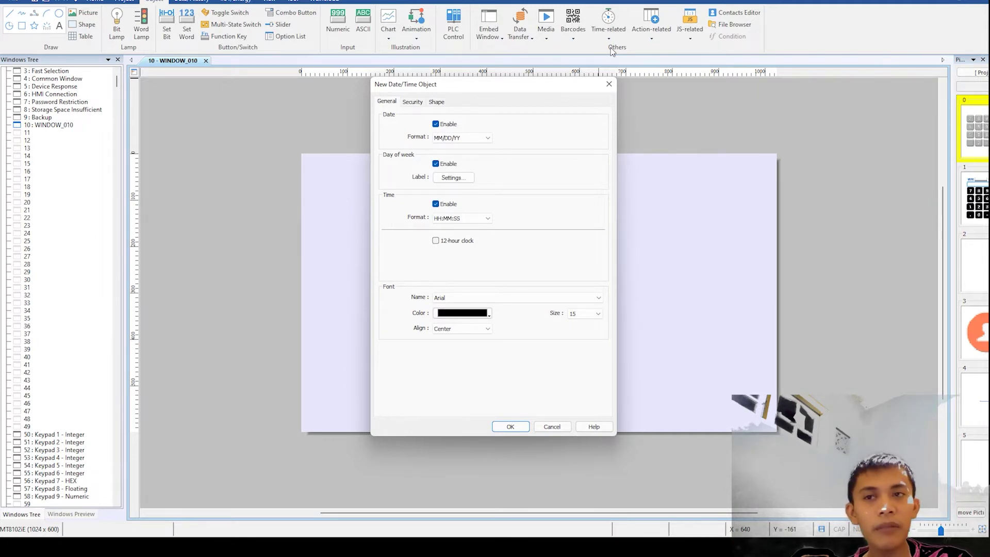
click(436, 124)
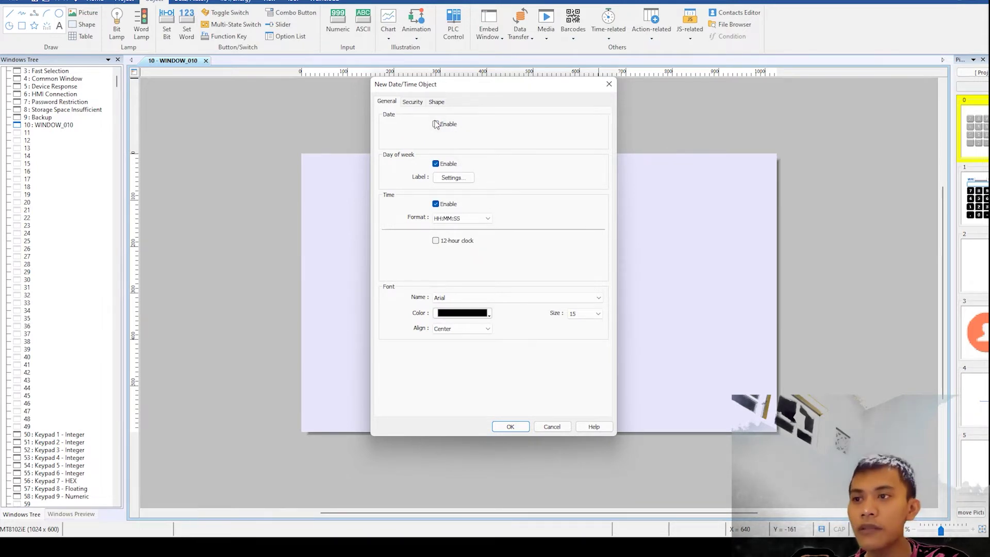
click(441, 177)
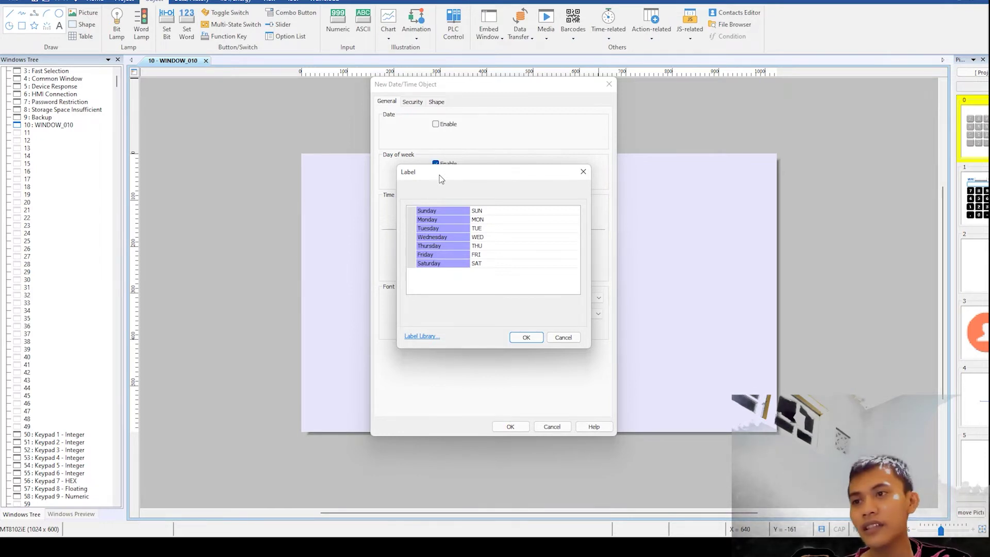
click(479, 220)
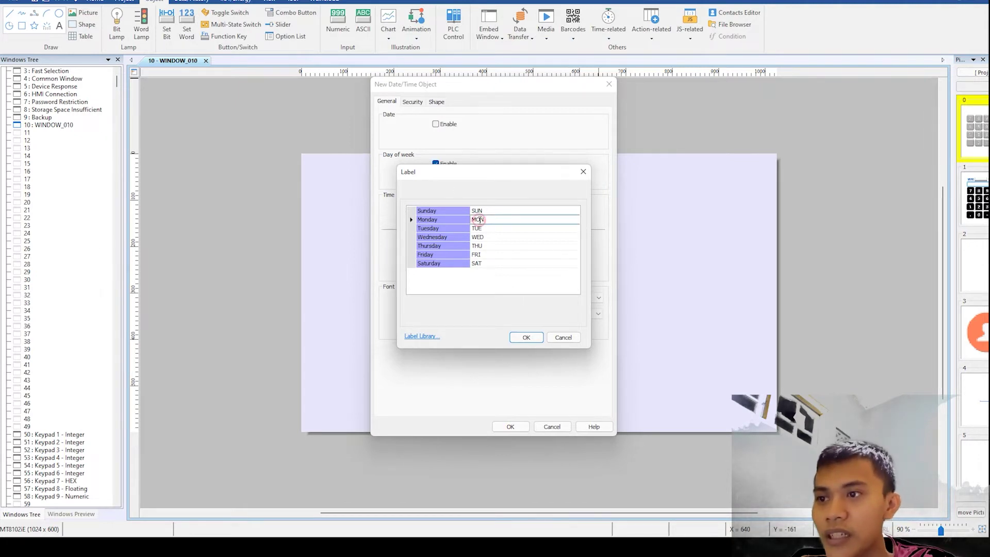
click(479, 219)
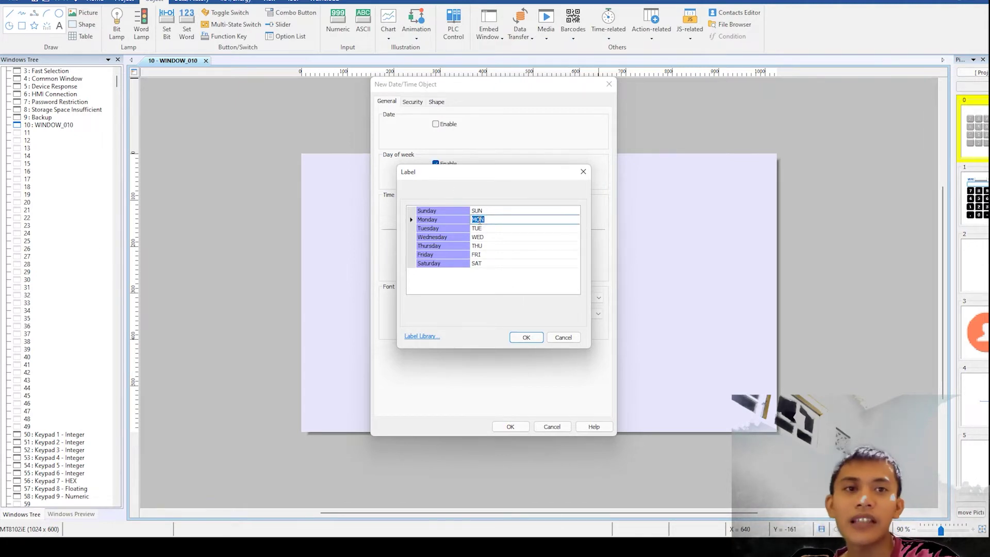
click(537, 336)
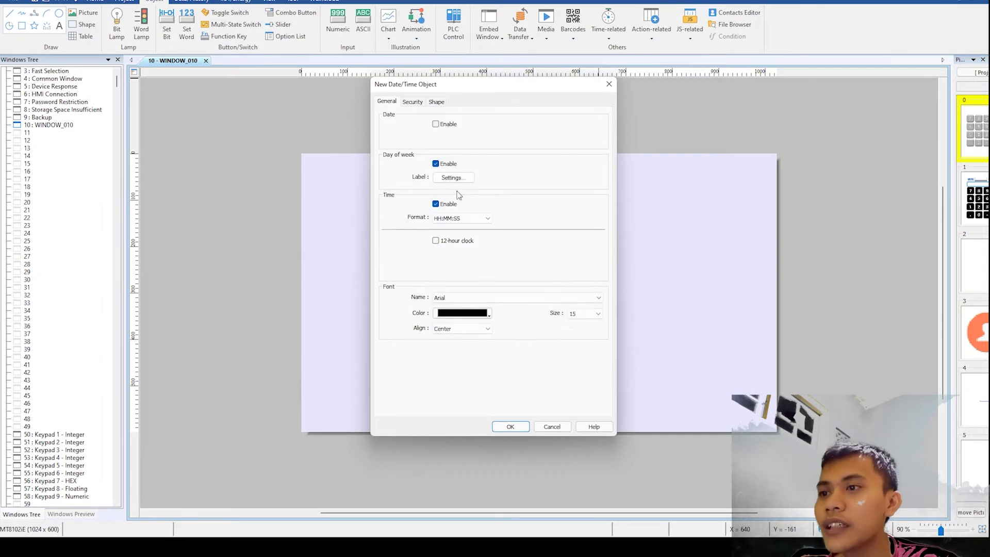
- Switch the Date/Time object's day-of-week display off and on again, and enable its date display
click(446, 164)
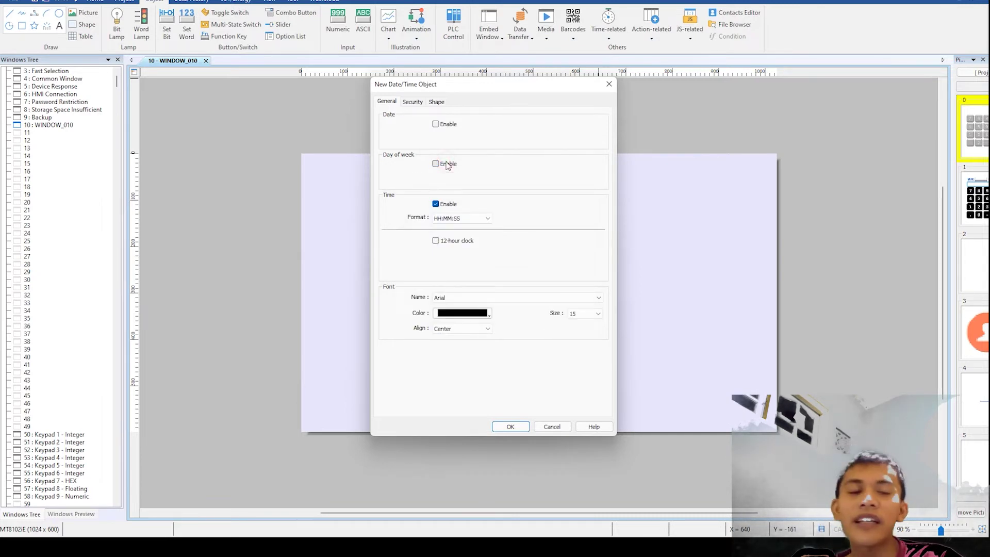
click(446, 164)
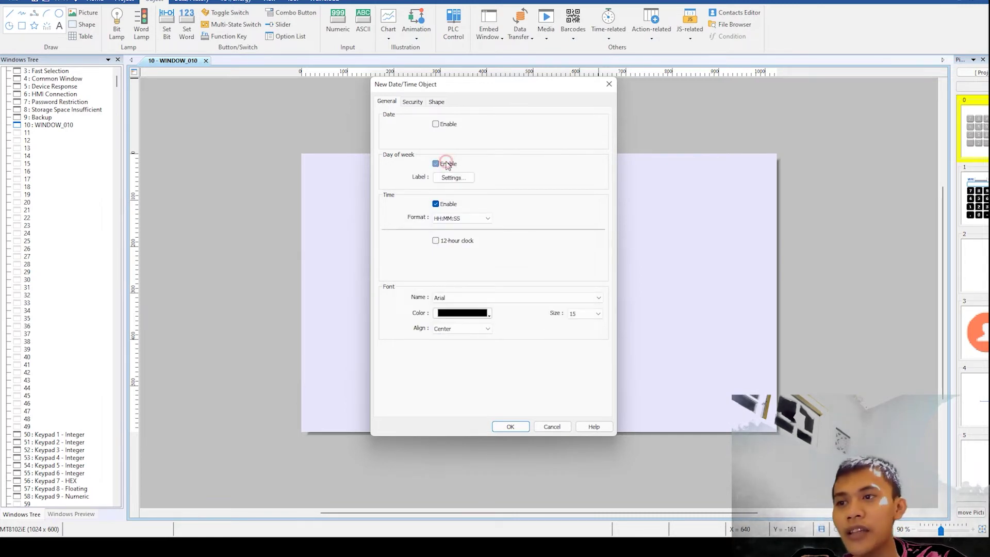
click(447, 124)
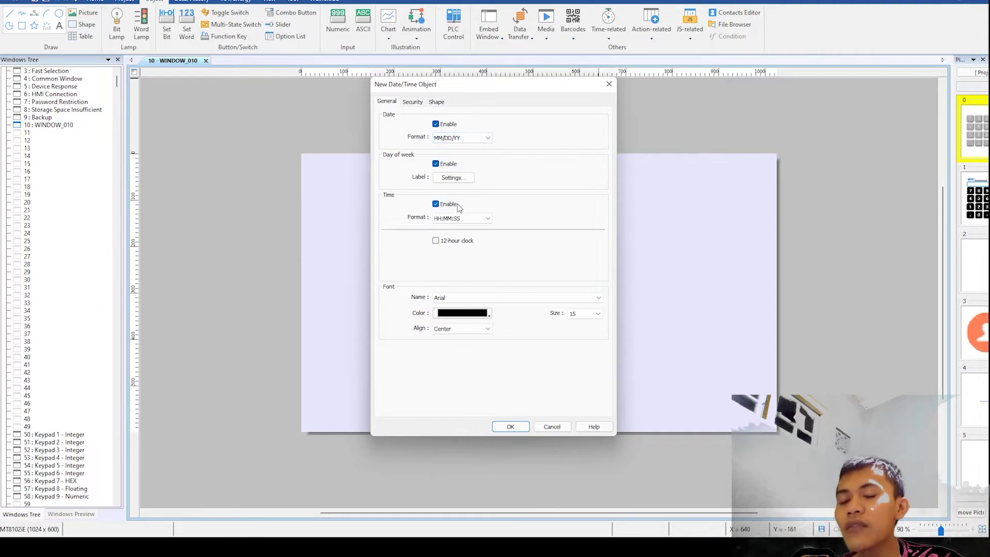
- Try the HH:MM time format for the Date/Time object and return it to HH:MM:SS
click(466, 218)
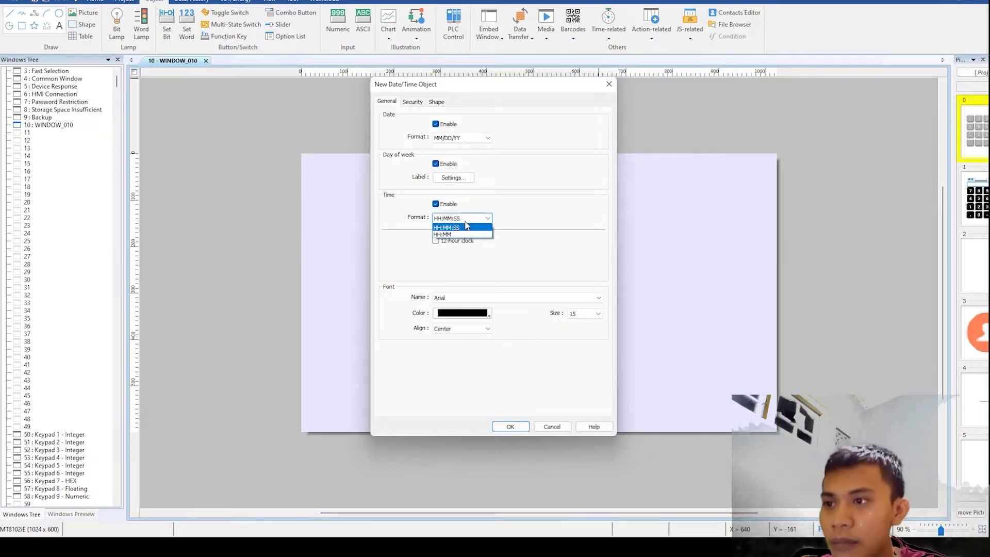
click(469, 234)
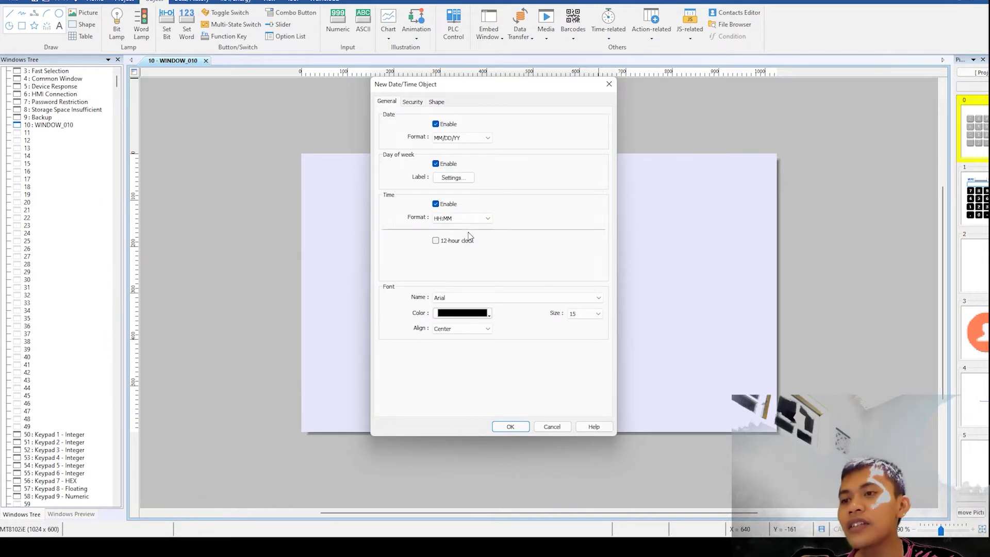
click(462, 219)
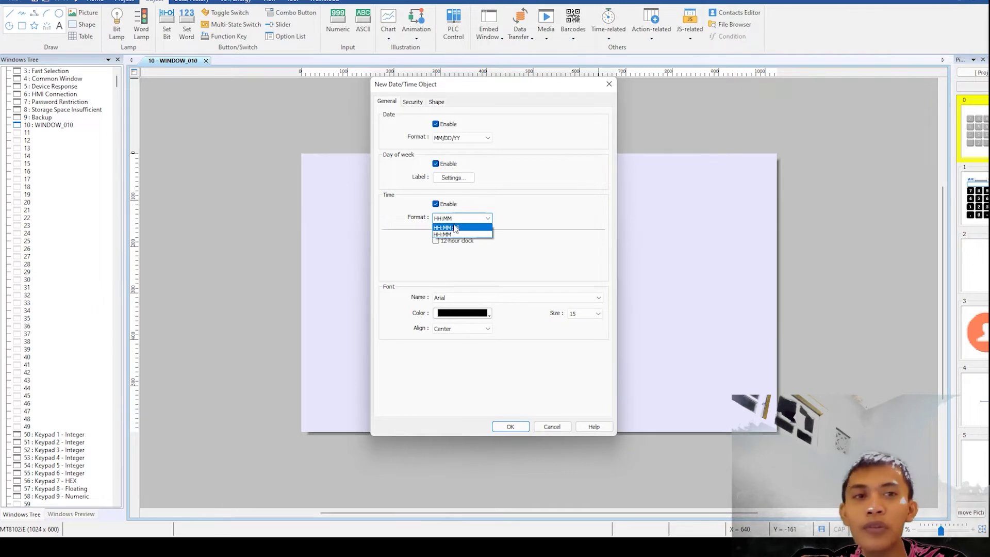
click(456, 228)
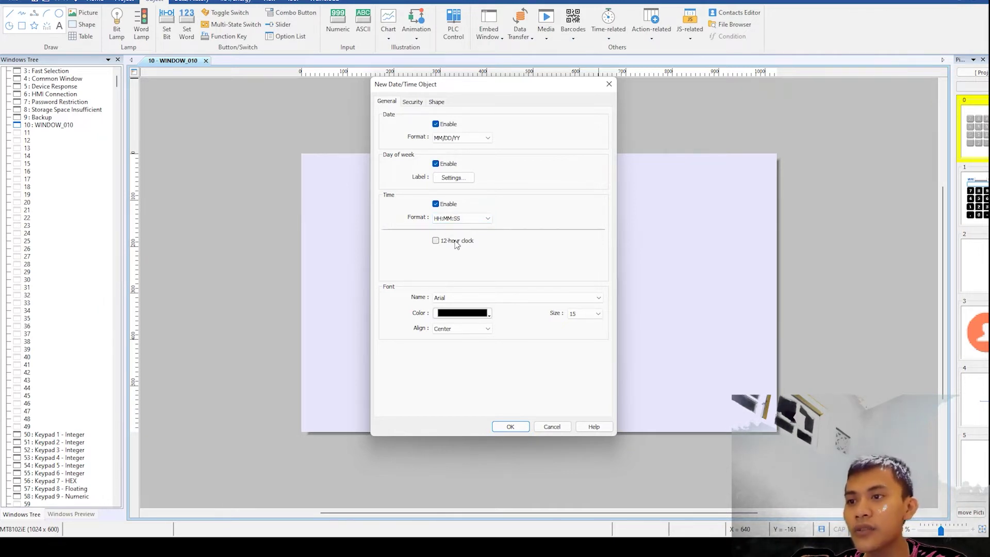
- Enable the 12-hour clock for the Date/Time object and examine its AM/PM label and right-align options
click(456, 242)
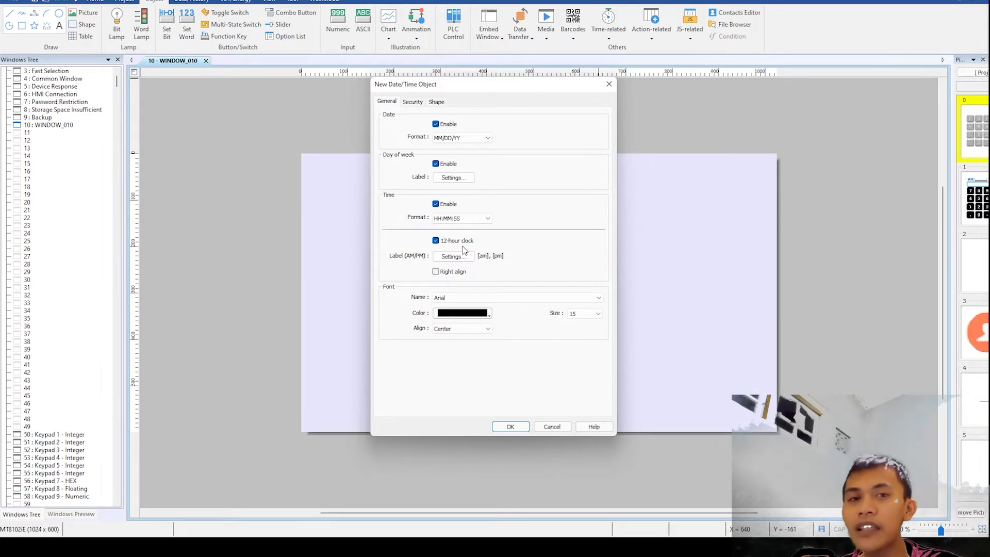
click(465, 259)
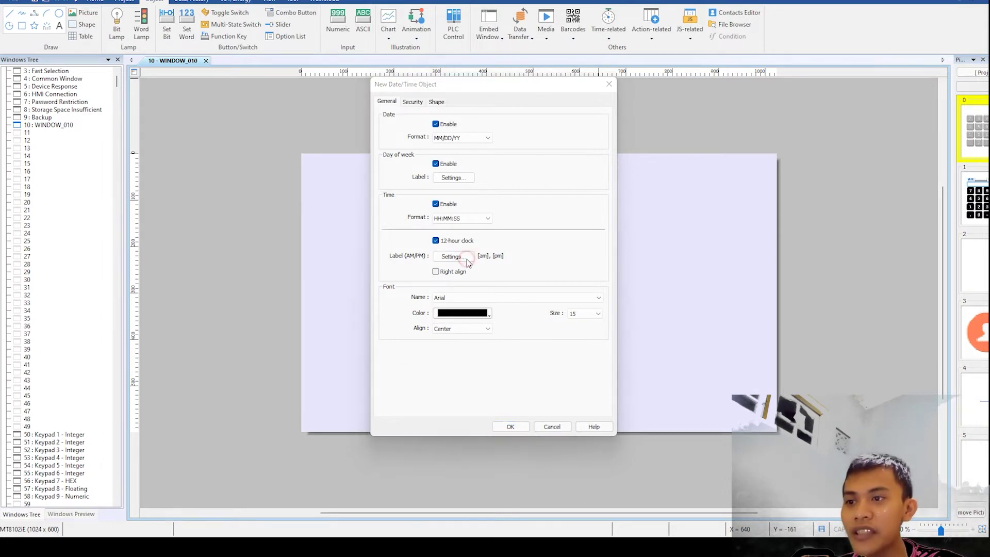
click(486, 213)
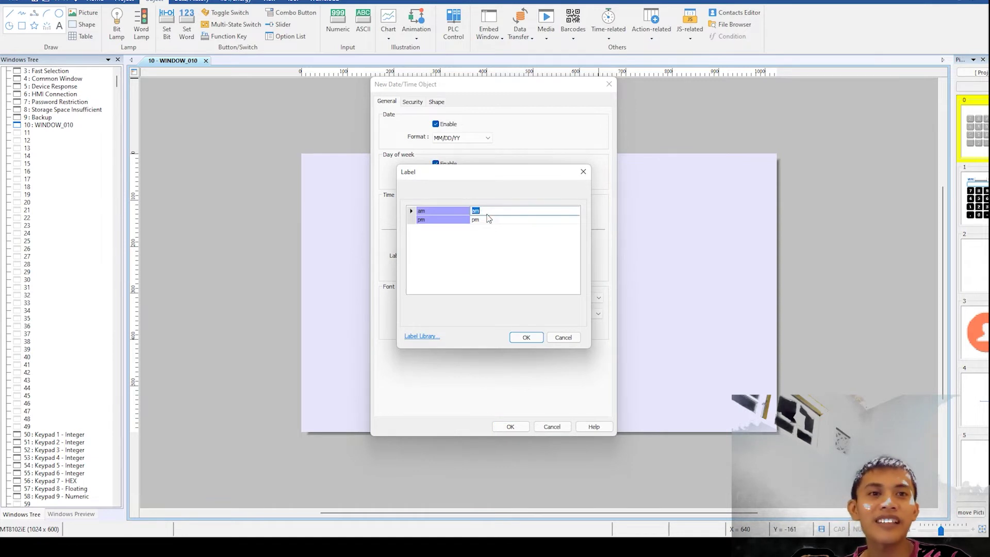
click(524, 337)
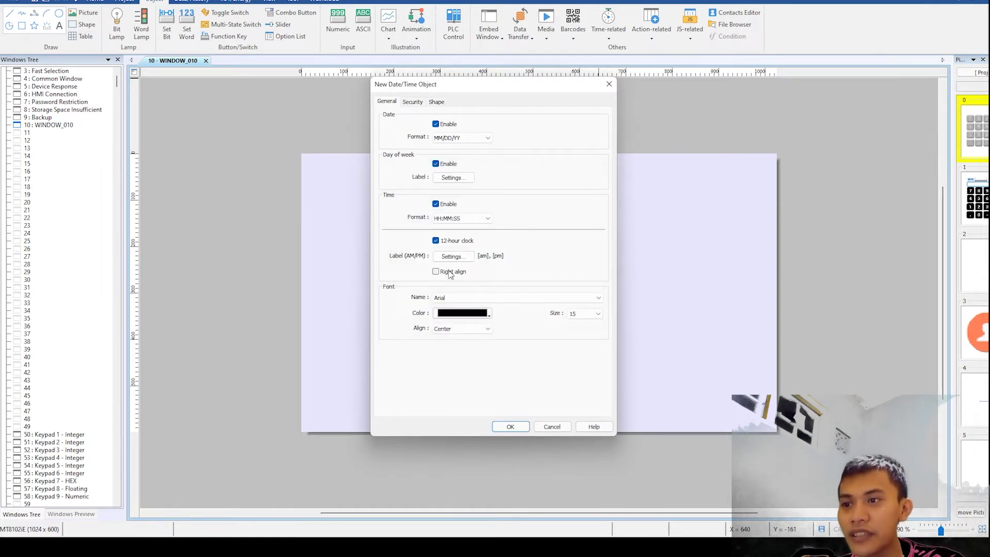
click(450, 272)
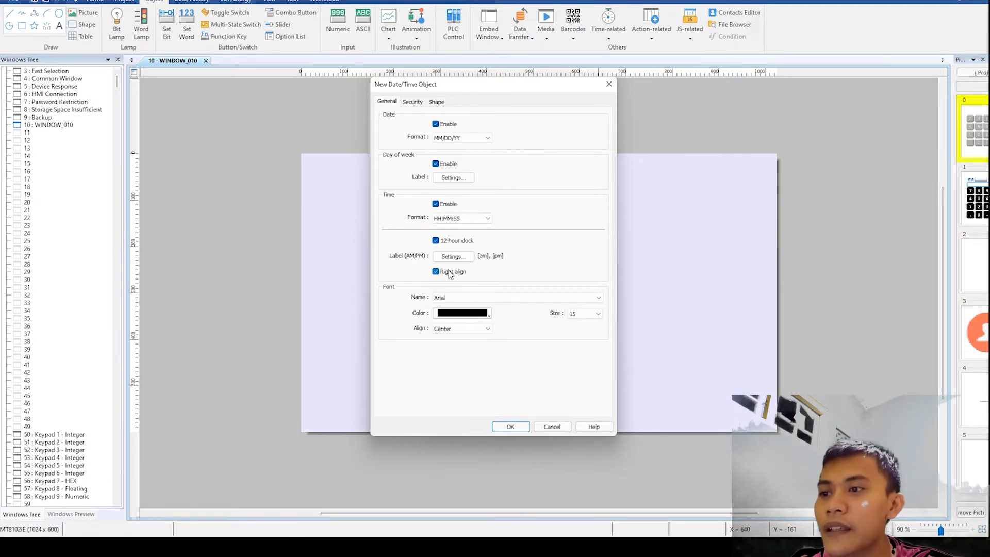
click(450, 272)
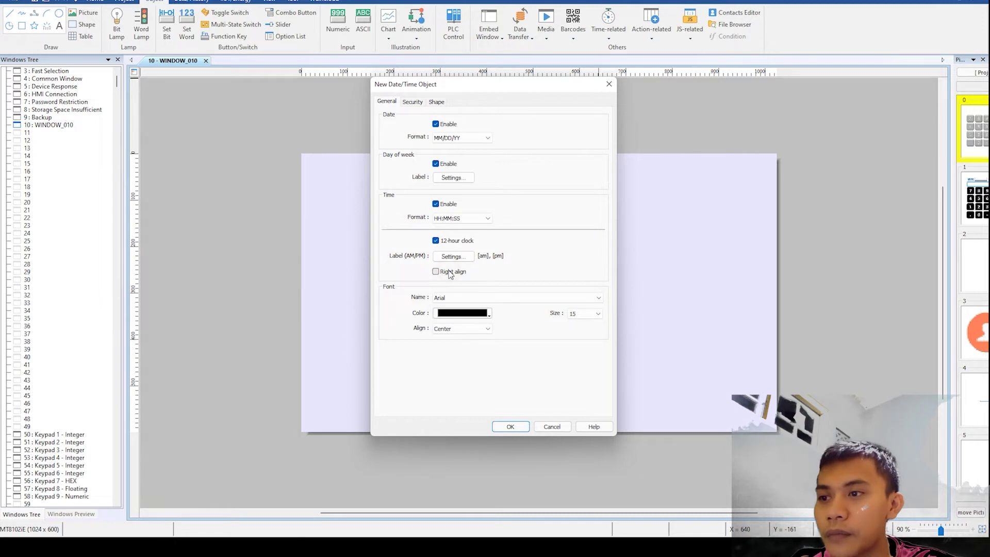
- Switch the 12-hour clock off and on again, and examine the font name, alignment and size options
click(438, 241)
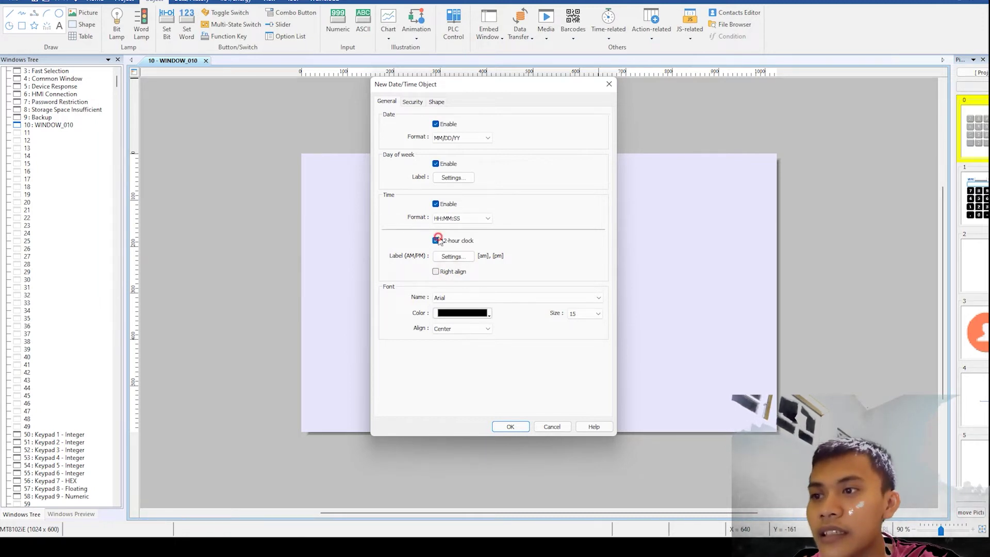
click(438, 241)
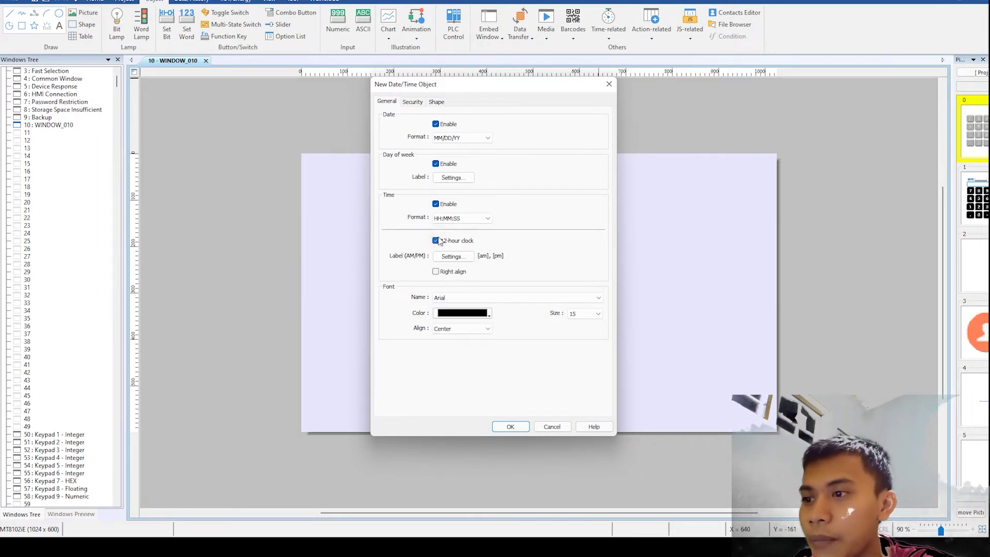
click(494, 299)
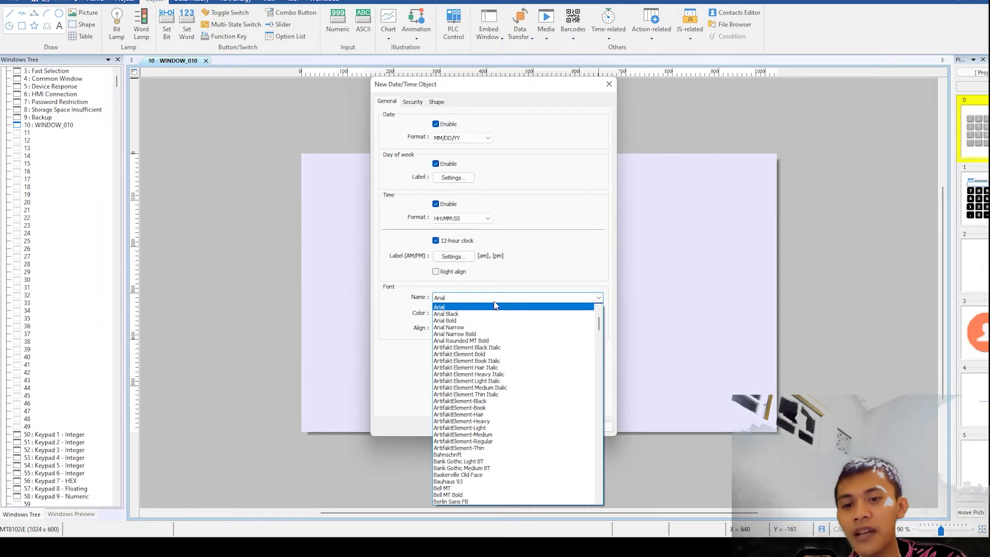
click(494, 307)
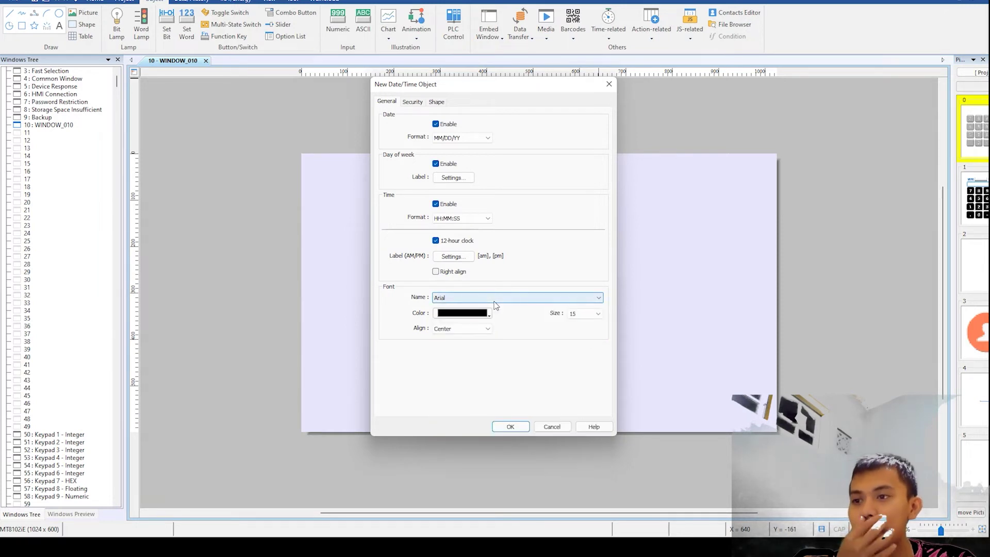
click(484, 329)
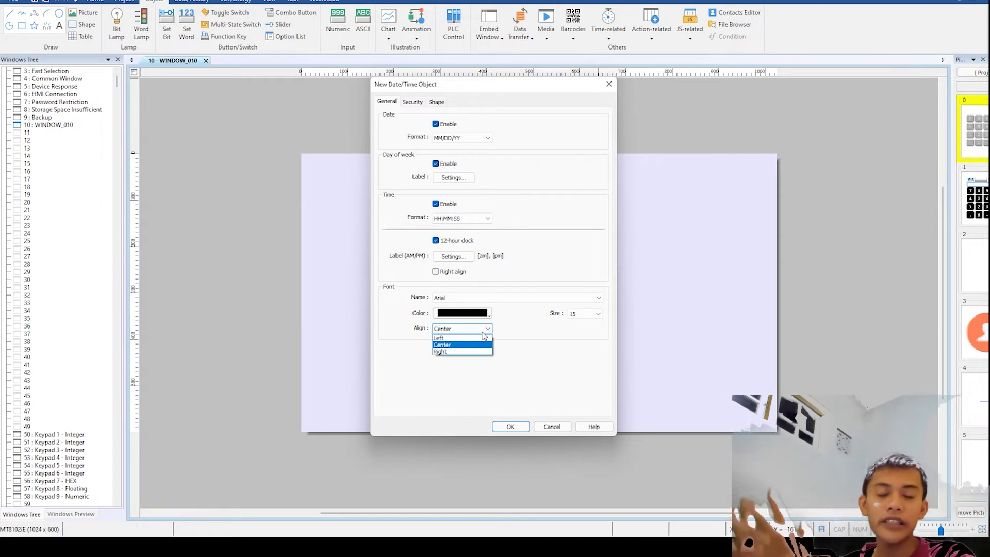
click(485, 333)
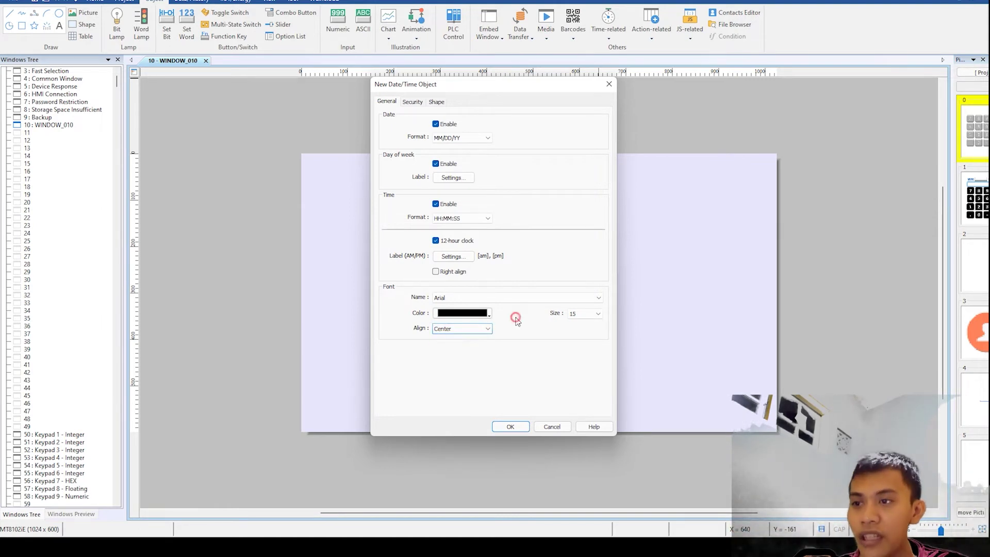
click(580, 315)
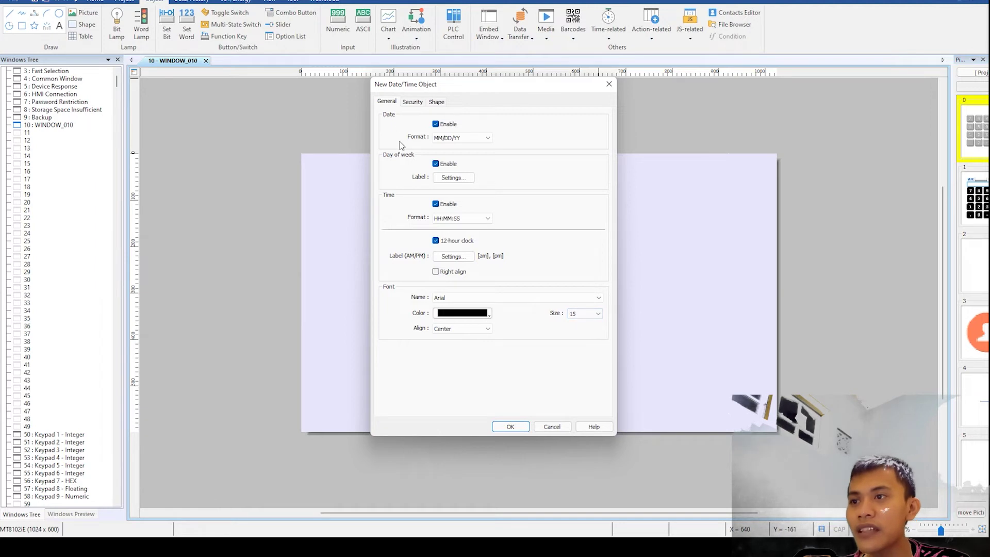
- Examine the object classes available for the Date/Time object's user restriction, leaving it at None
click(413, 103)
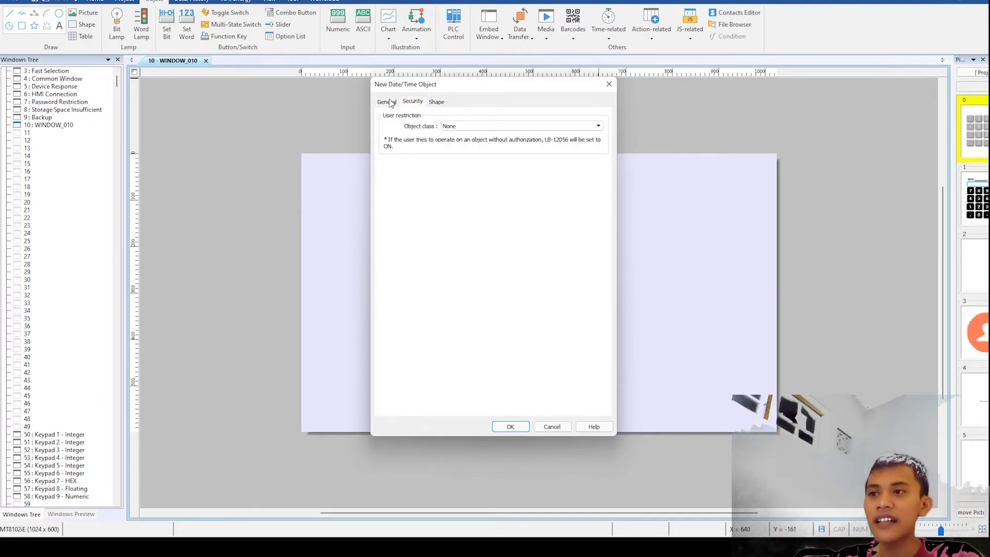
click(387, 102)
click(412, 102)
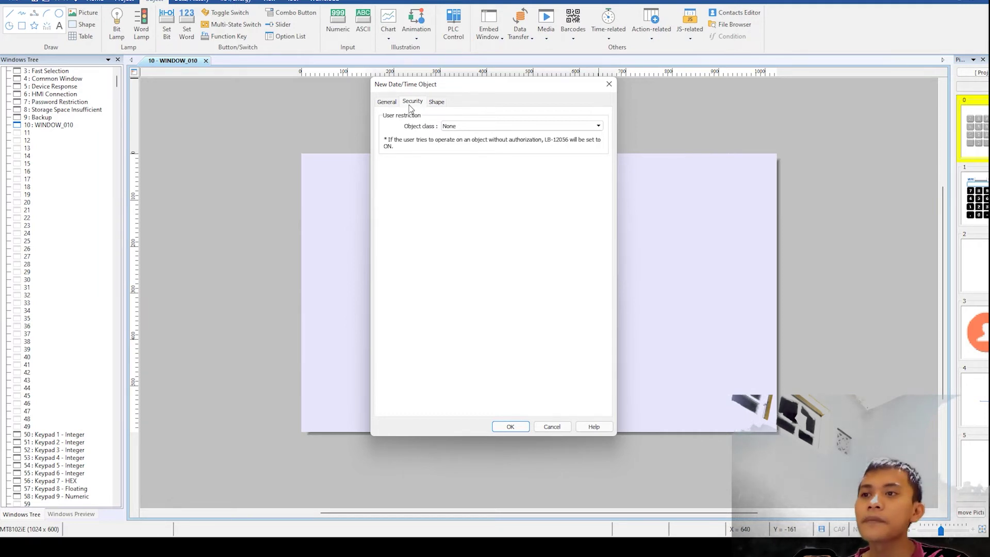
click(468, 126)
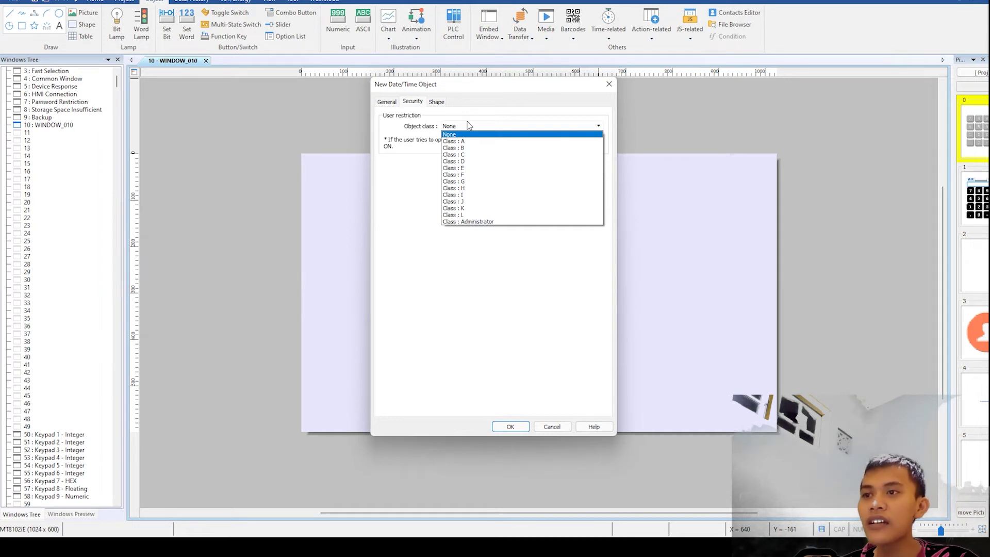
click(468, 129)
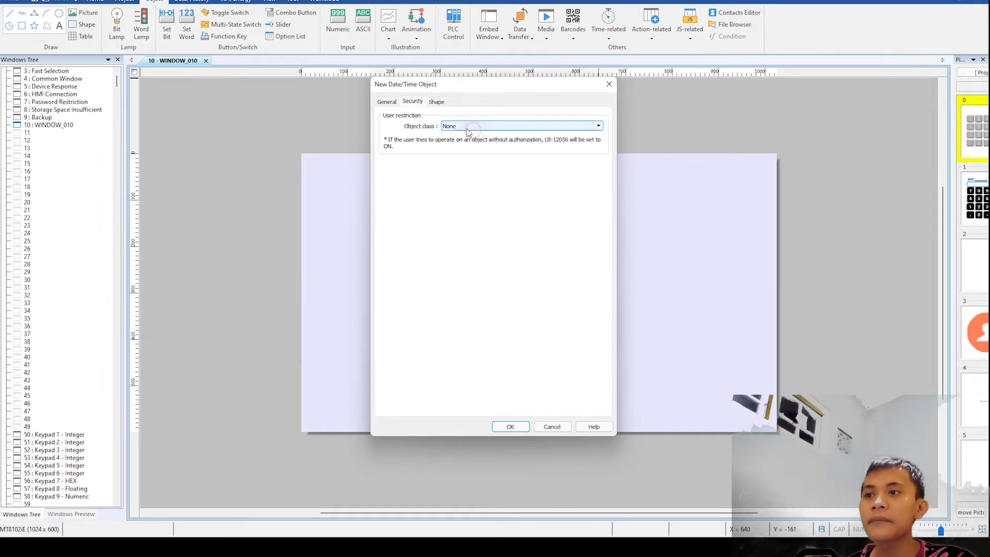
- Examine the Date/Time object's shape settings and browse the System Button - Flat pictures, keeping rectangular picture 3
click(435, 103)
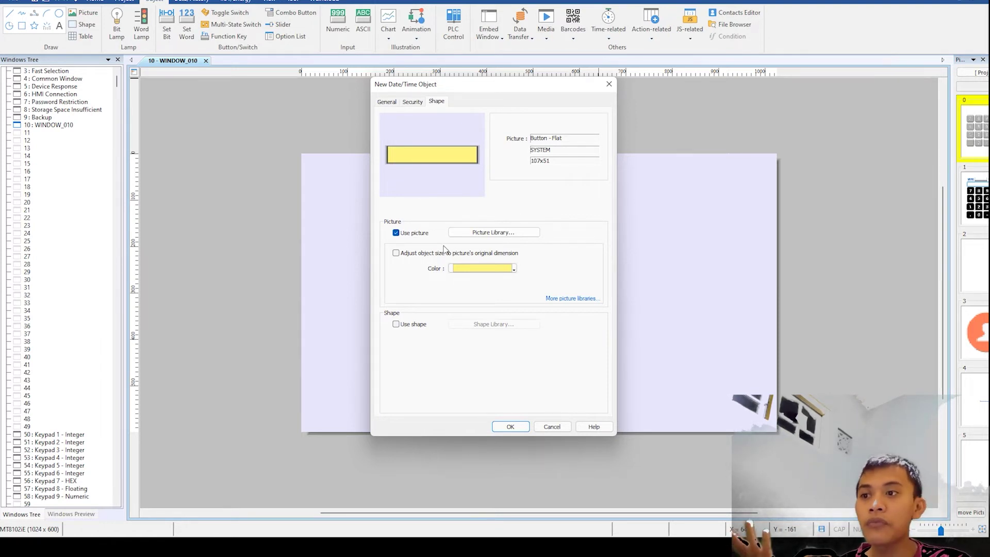
click(469, 233)
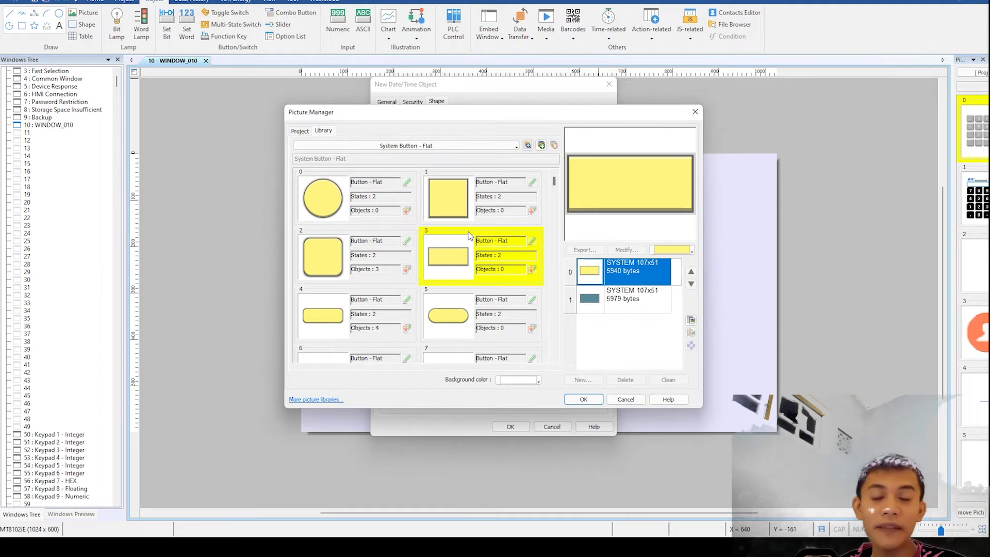
scroll(469, 235, down, 3)
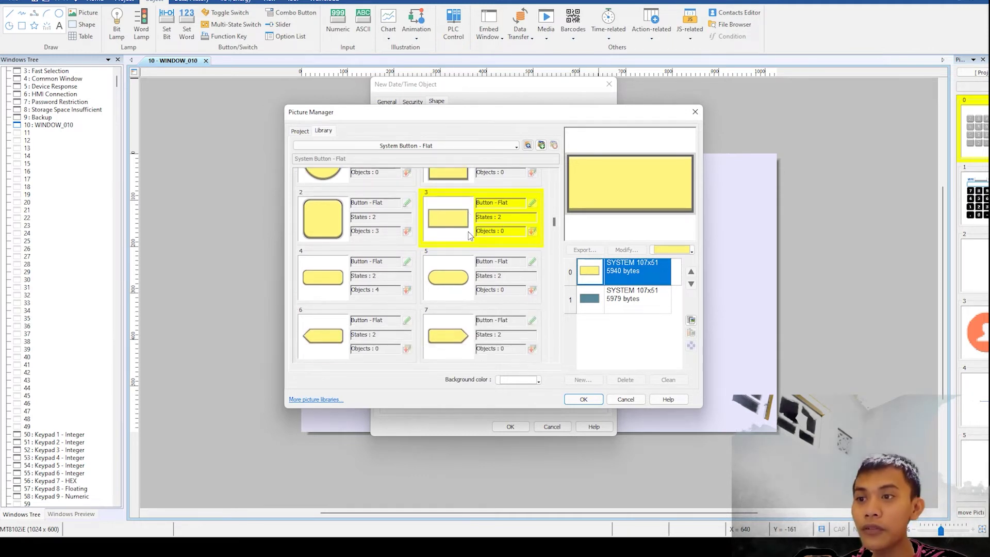
scroll(470, 235, up, 2)
click(467, 204)
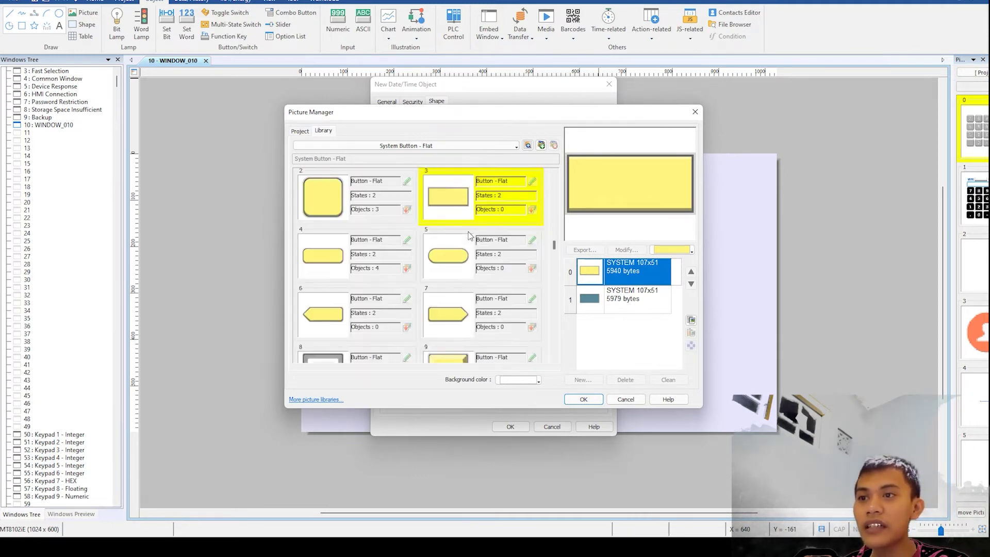
scroll(466, 203, up, 1)
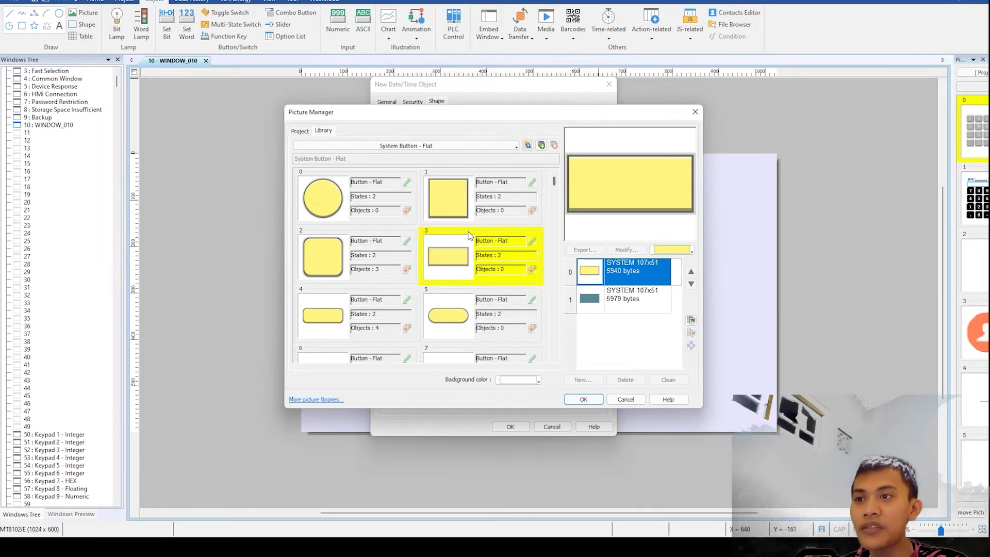
click(538, 147)
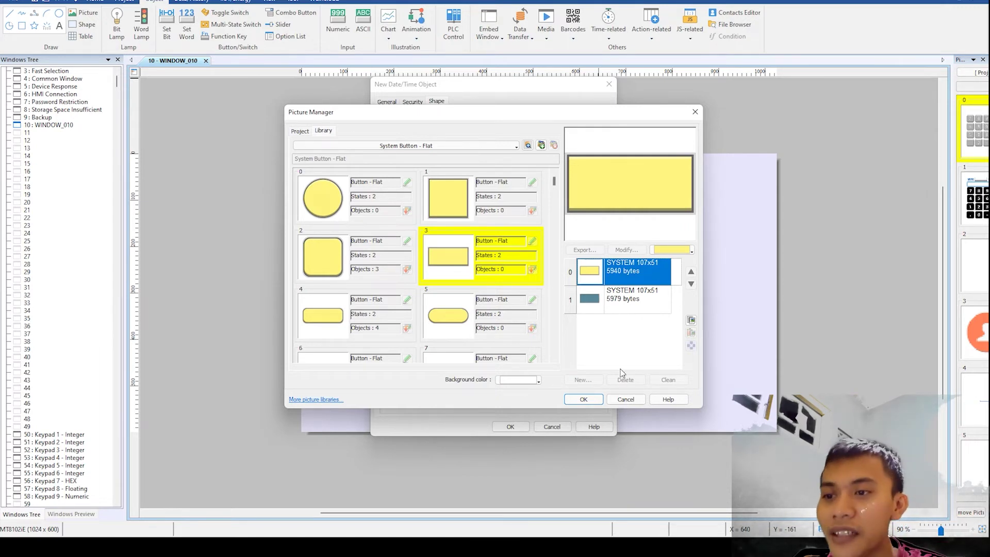
click(599, 402)
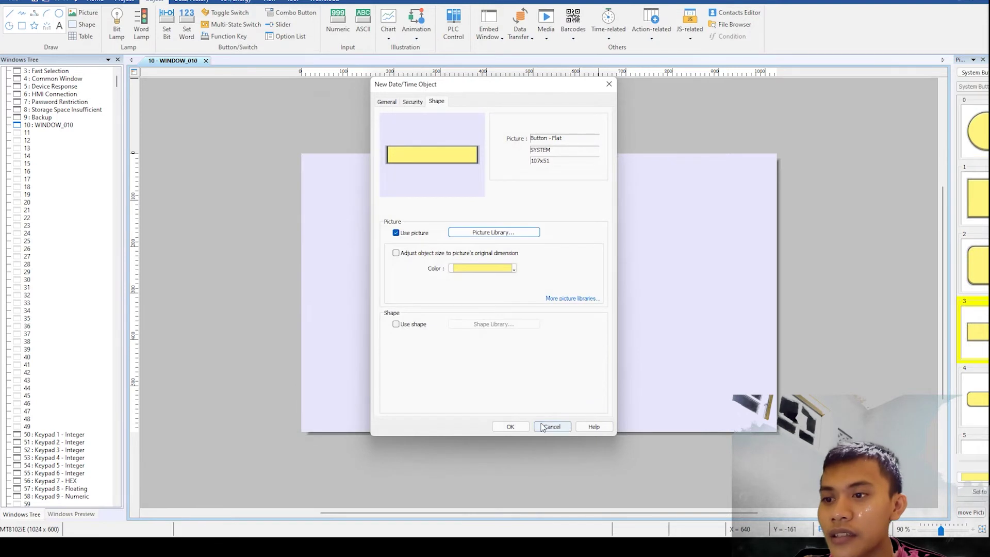
- Confirm the new Date/Time object and place it near the middle of WINDOW_010 at about X 375, Y 197
click(512, 426)
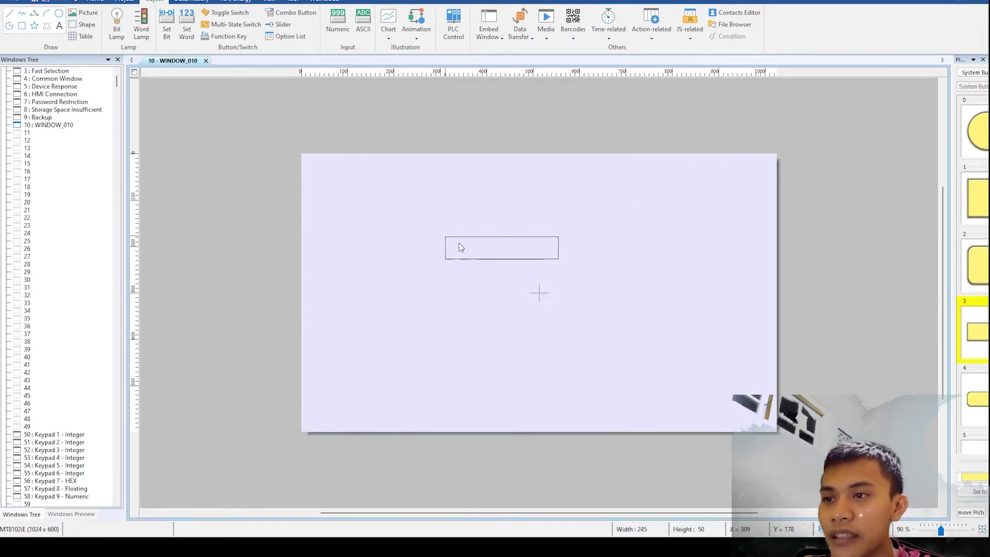
click(480, 247)
drag(509, 251, 513, 252)
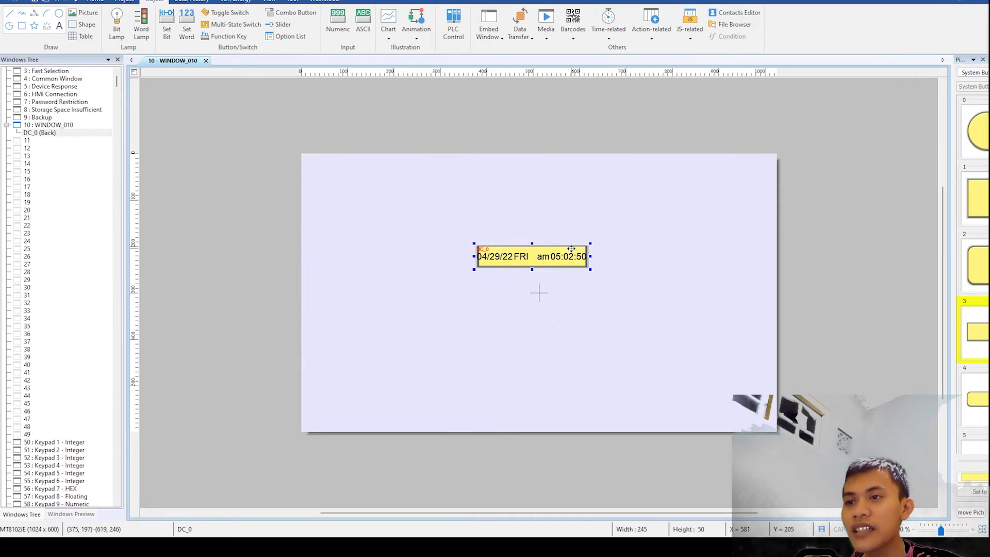
click(608, 216)
- Disable the 12-hour clock in the placed Date/Time object's properties and apply the change
click(564, 260)
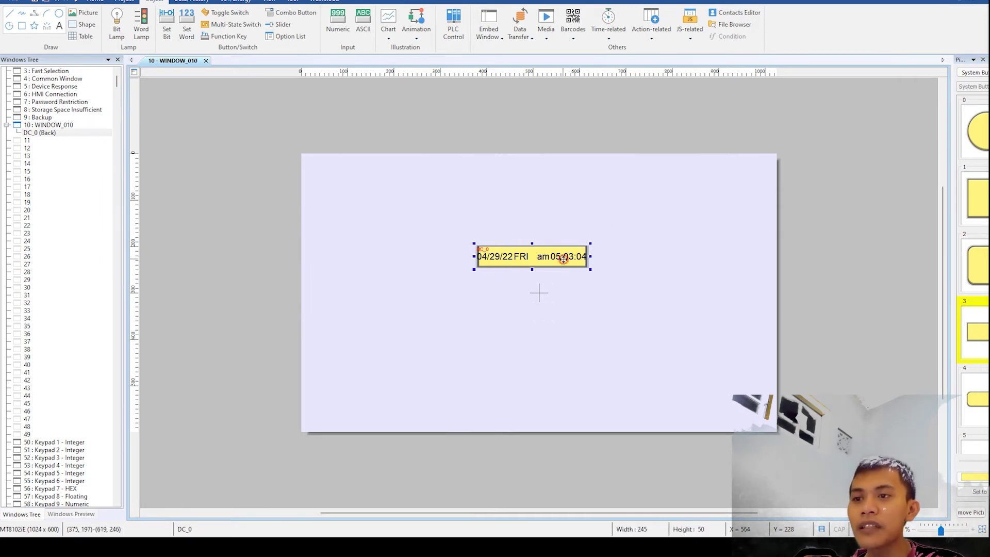
double_click(563, 259)
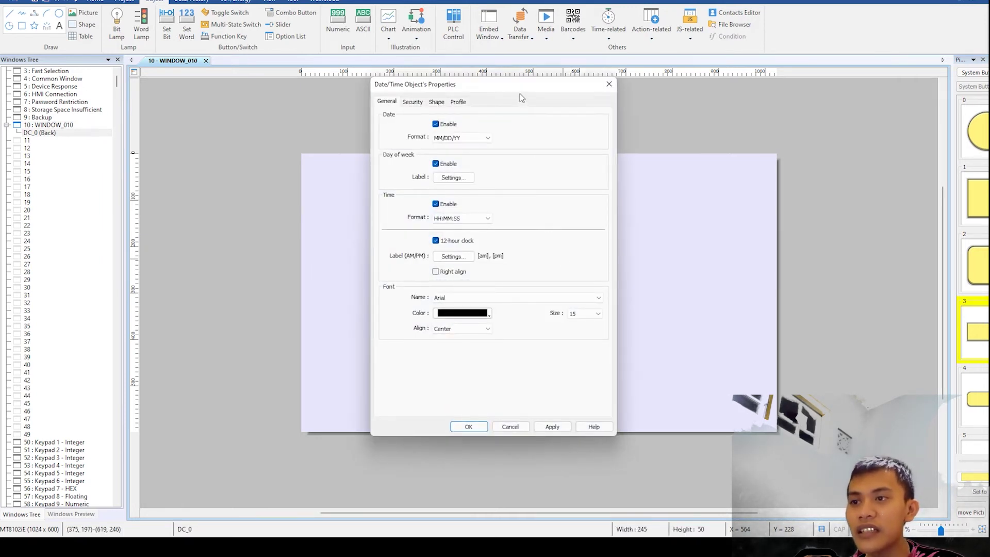
drag(521, 92, 793, 72)
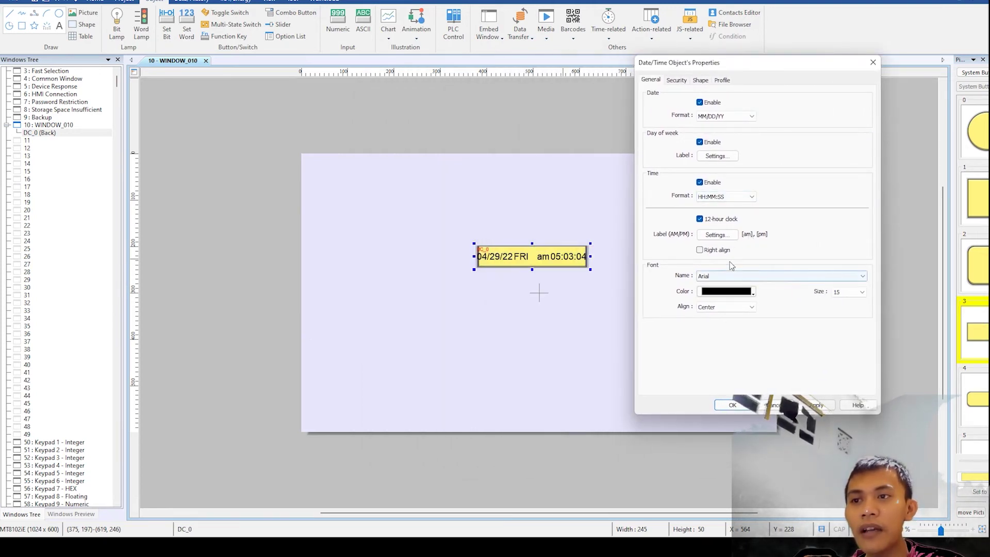
click(700, 219)
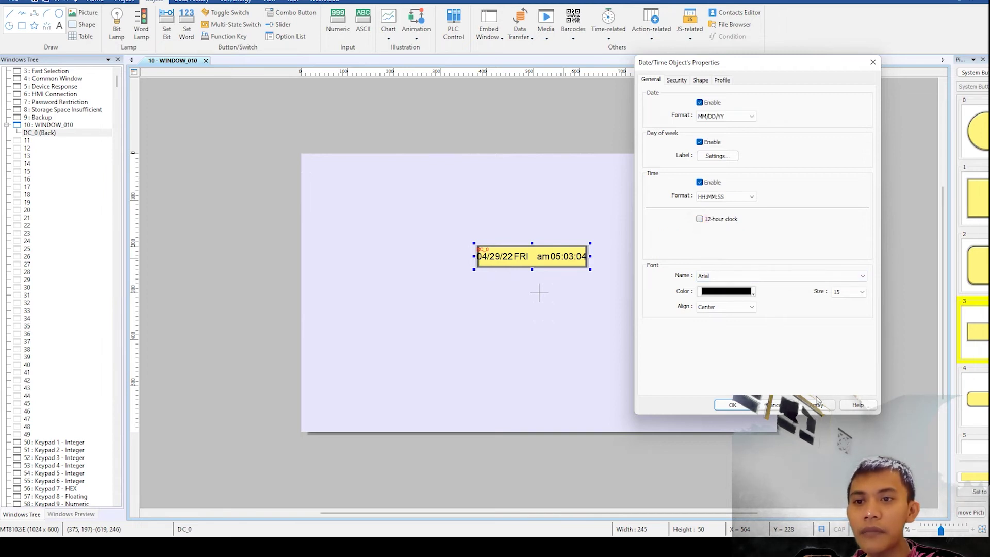
click(822, 406)
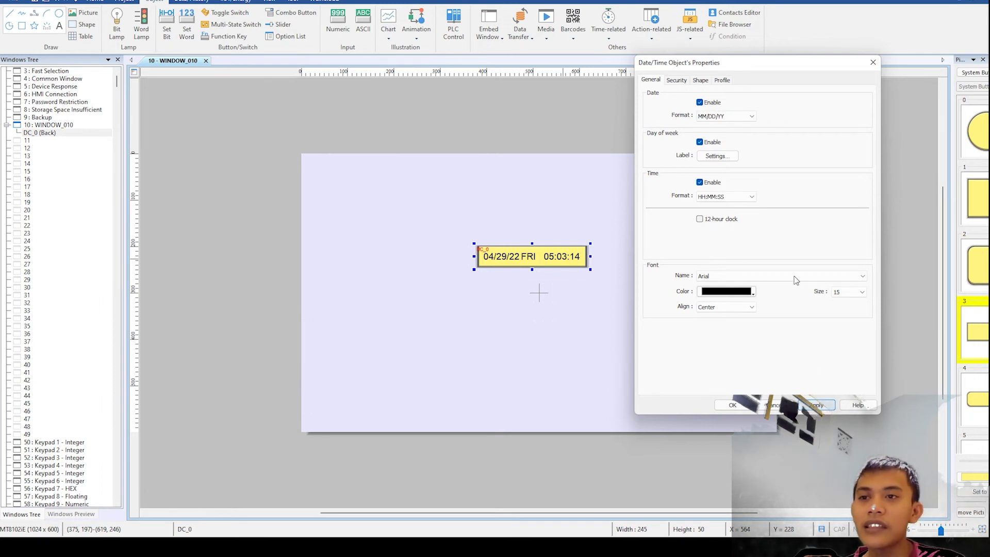
- Change the Date/Time object's day-of-week label for Friday to JUM and apply it
click(734, 157)
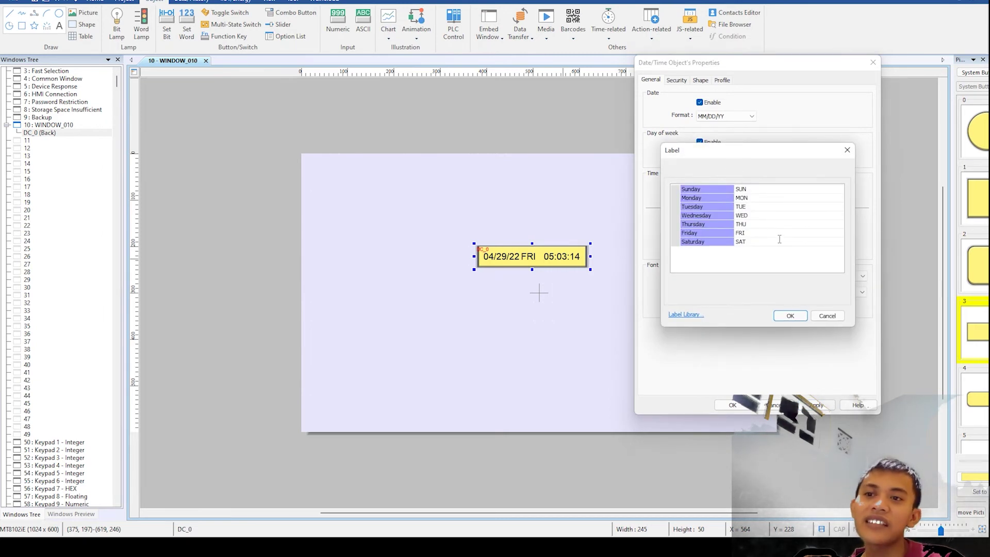
click(778, 236)
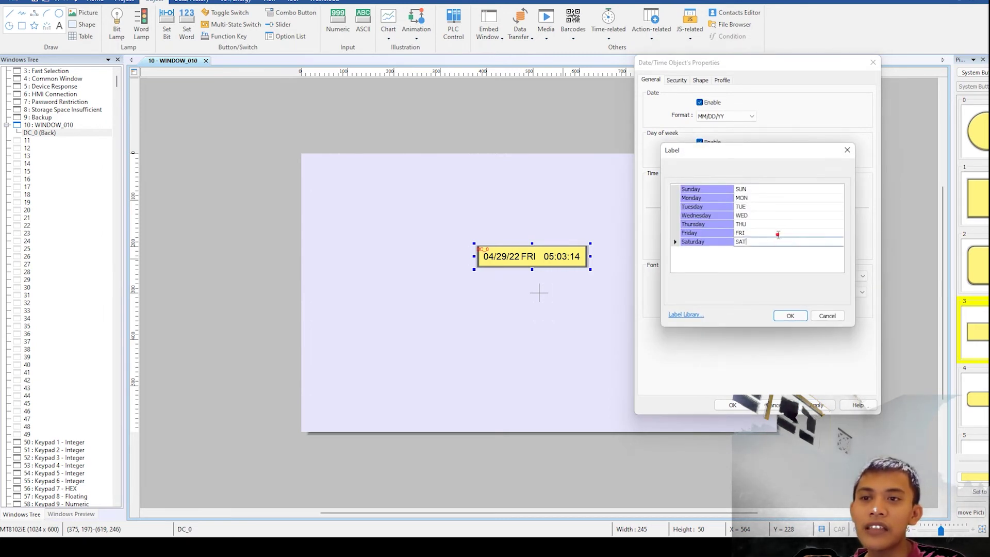
click(778, 235)
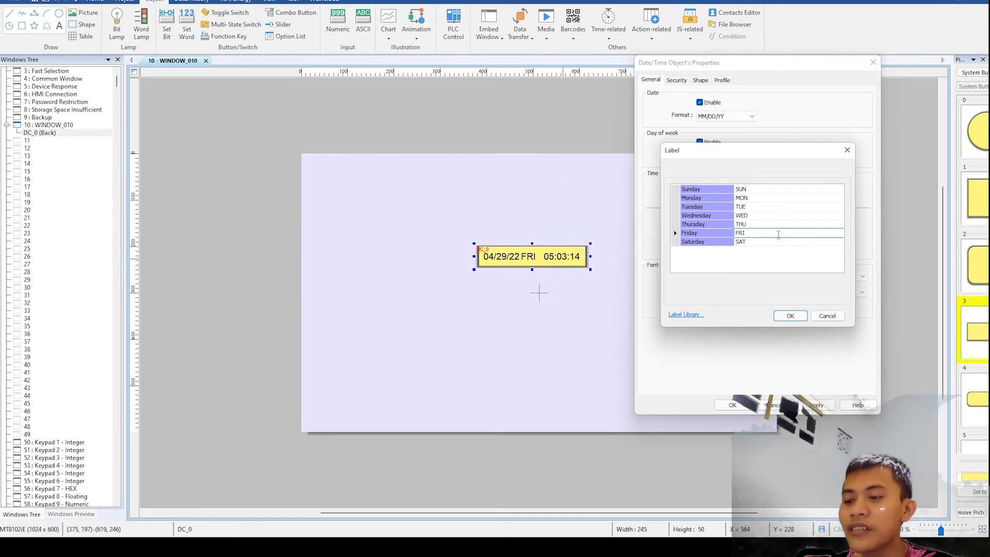
key(BackSpace)
key(Caps_Lock)
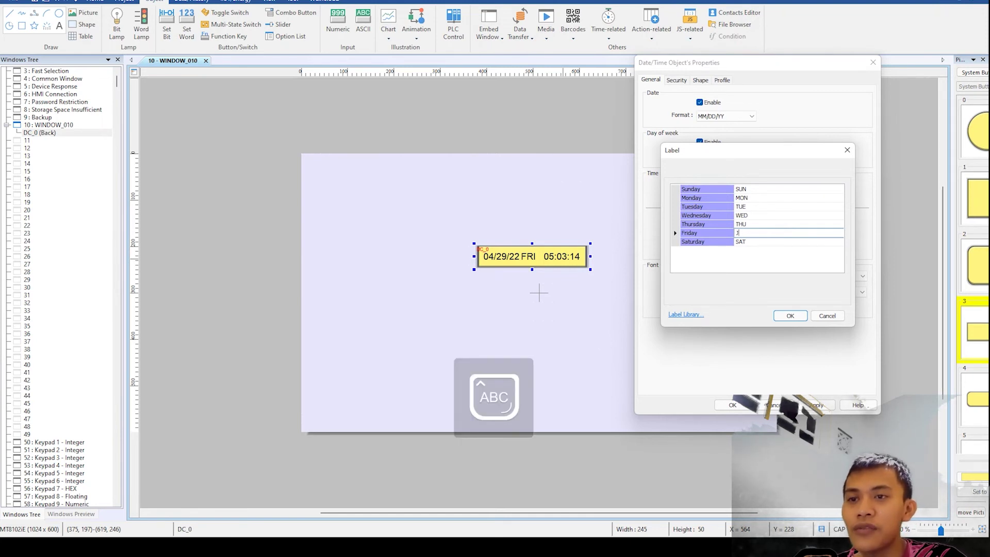
text(JUM)
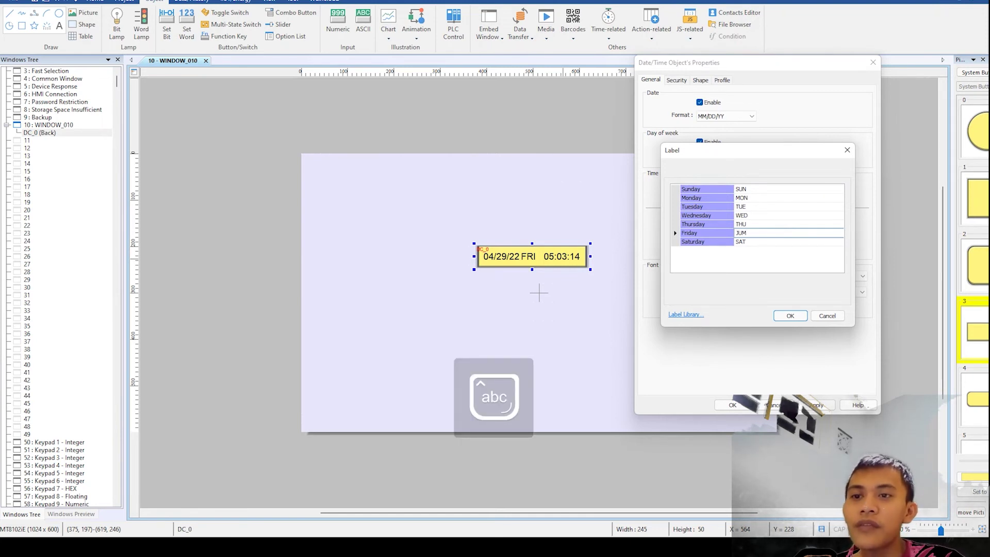
click(794, 315)
click(822, 404)
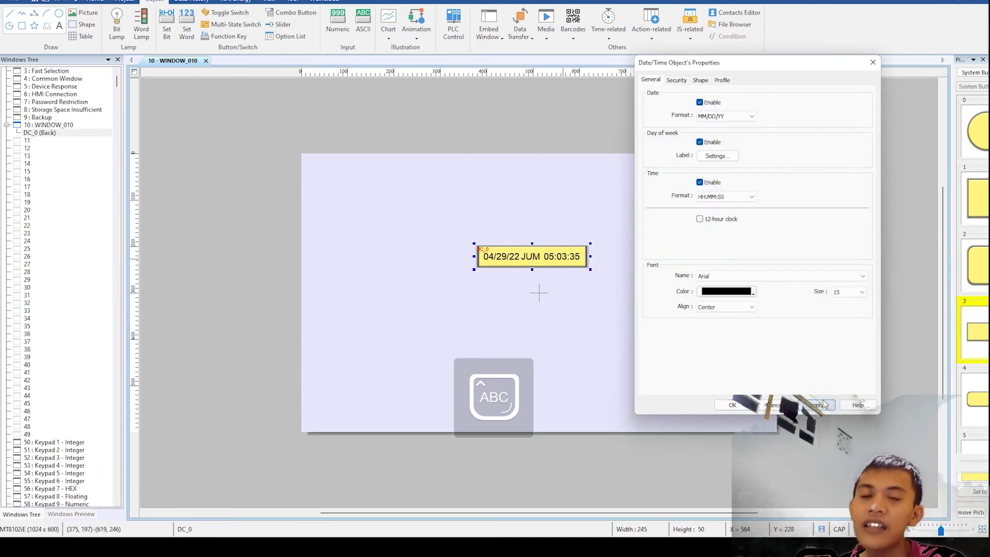
- Set the Friday label back to FRI and confirm the Date/Time object's properties
click(729, 156)
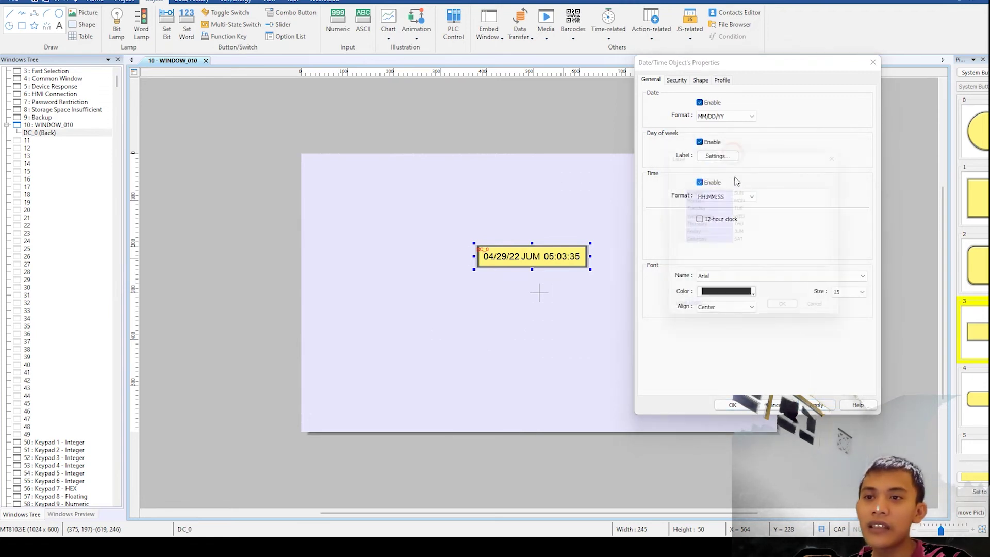
click(751, 233)
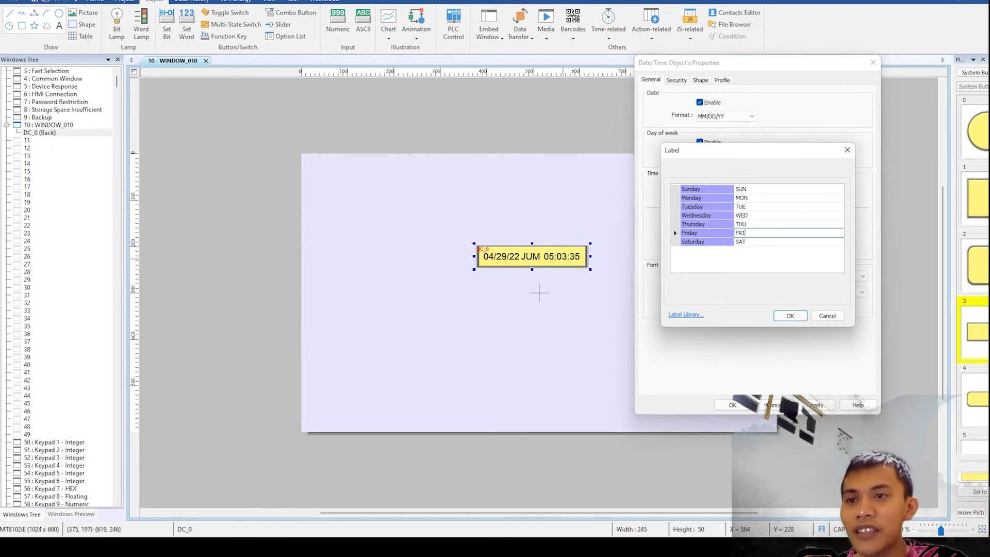
click(789, 316)
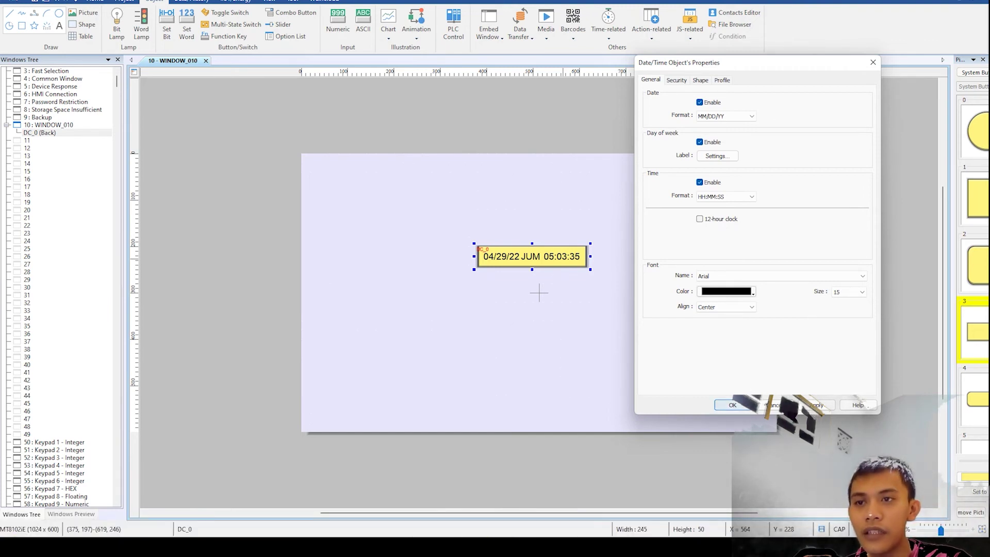
click(745, 407)
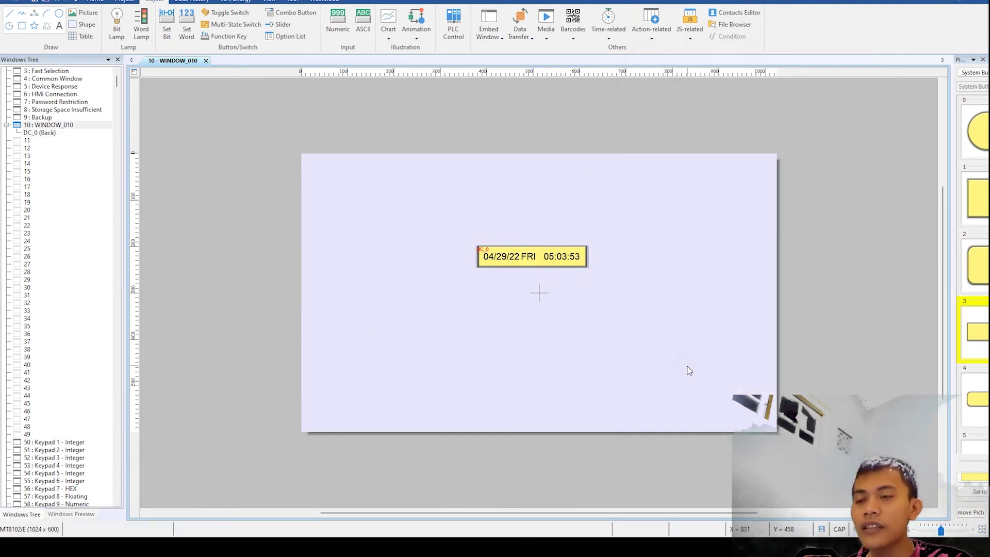